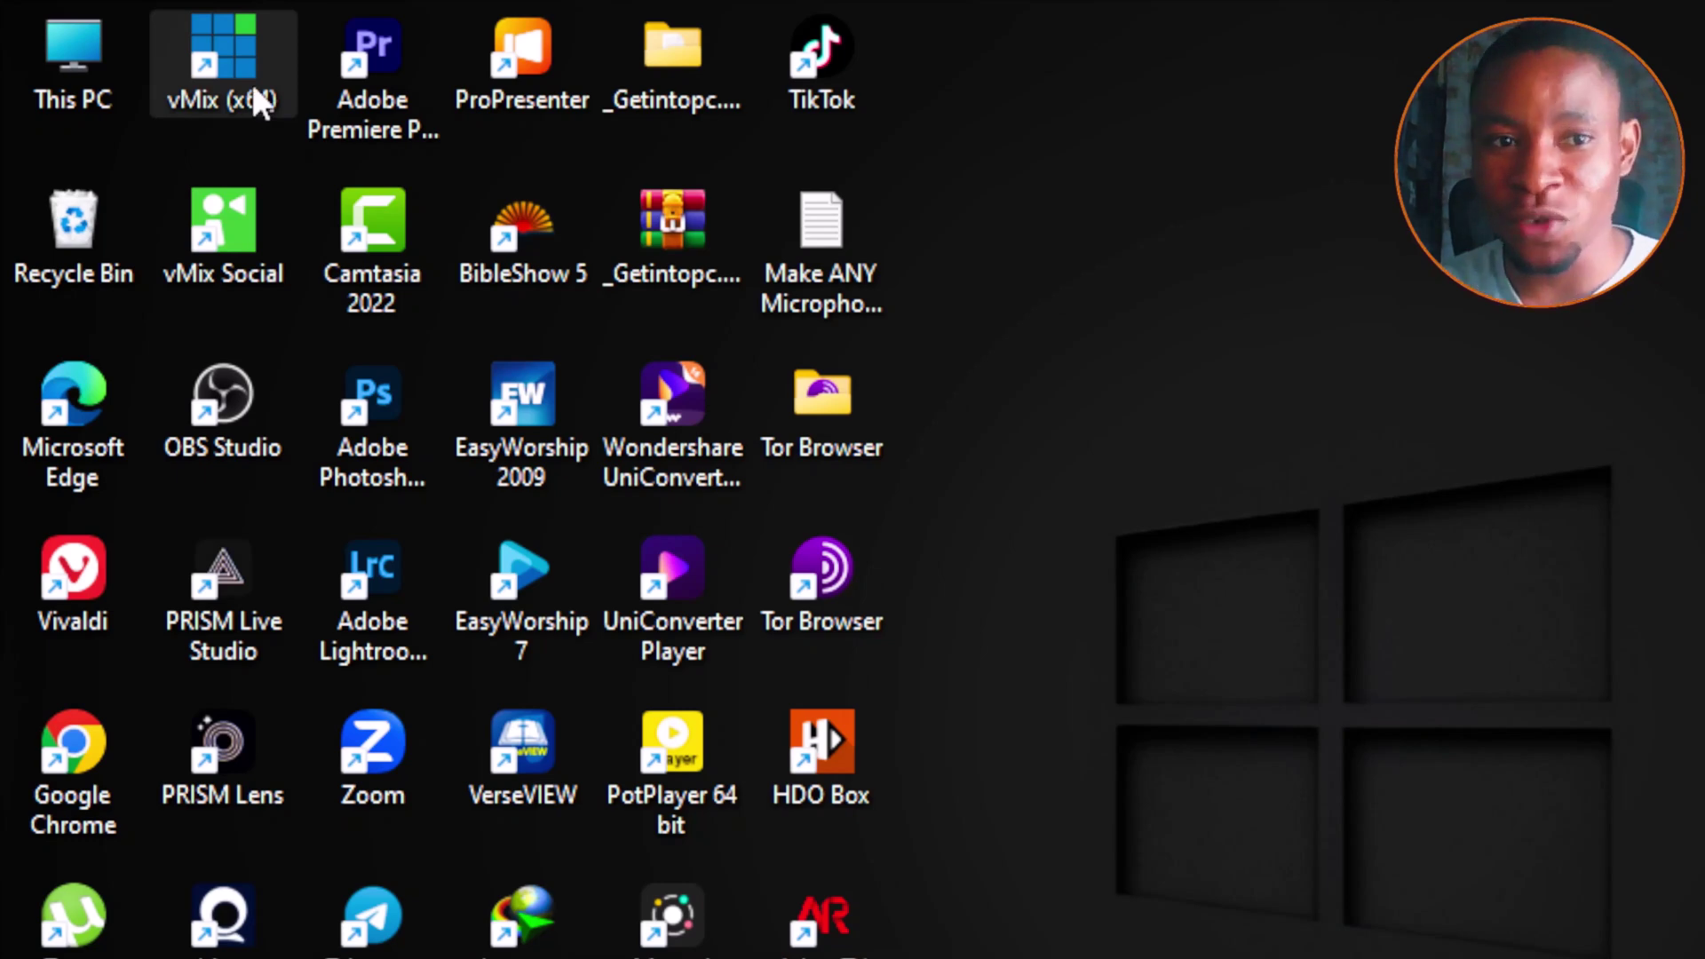
# Launch vMix and add a Colour input set to dark green as input 1.
pyautogui.doubleClick(246, 69)
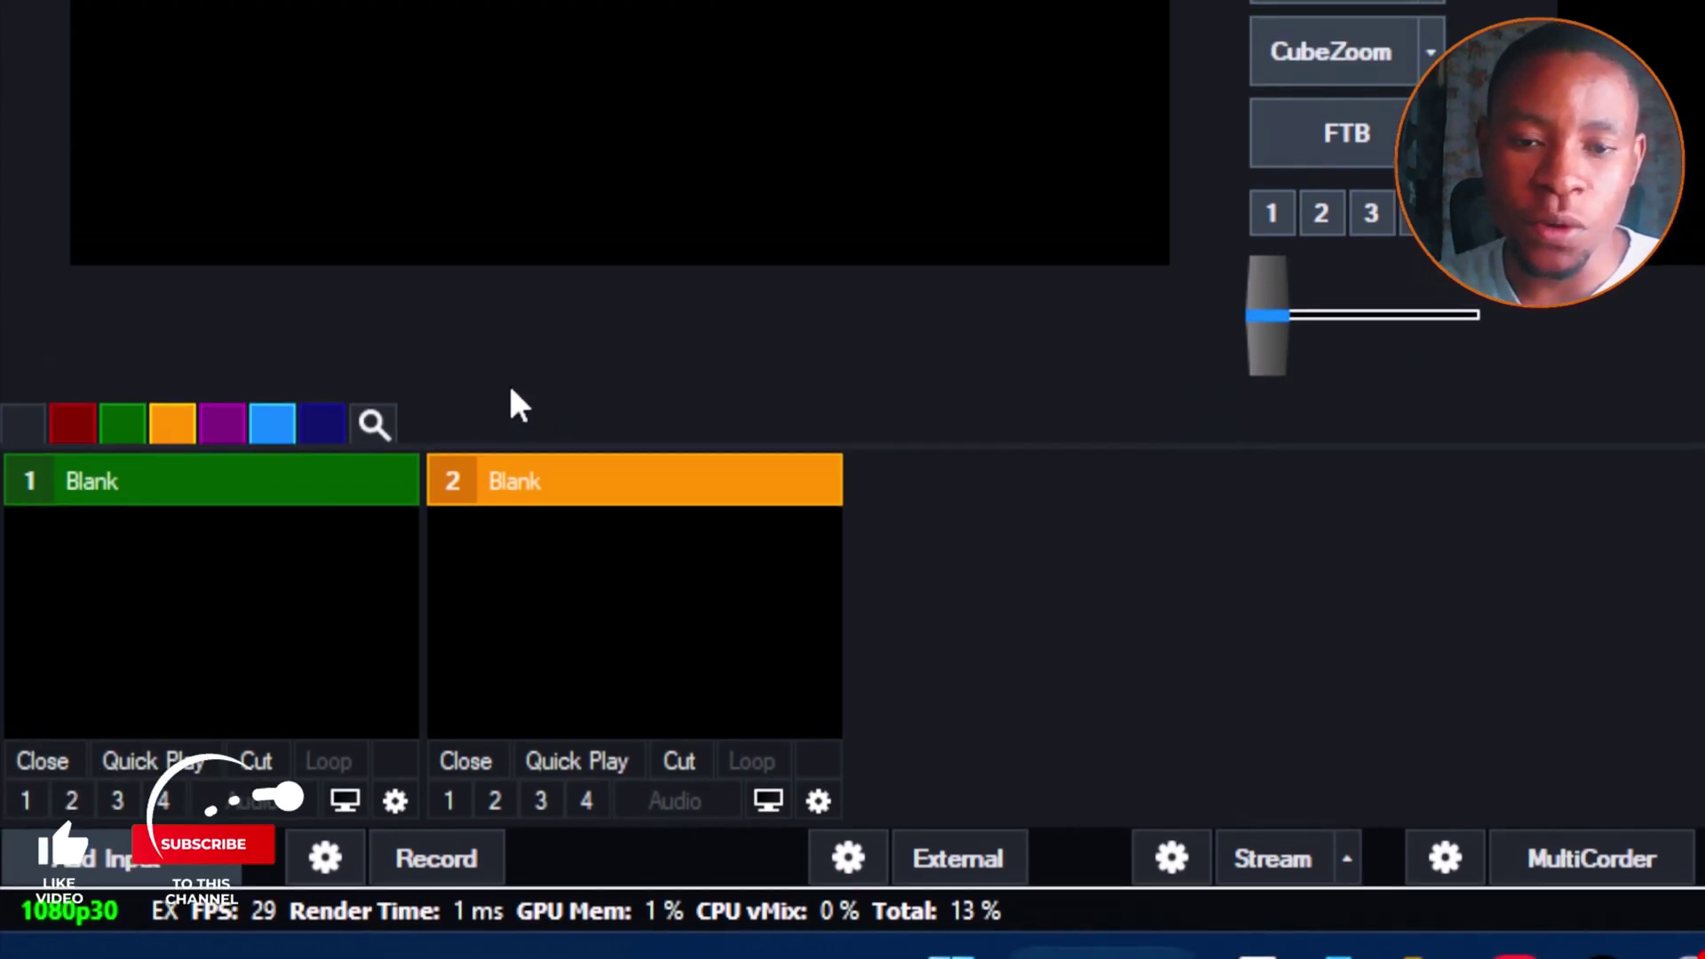
pyautogui.click(98, 858)
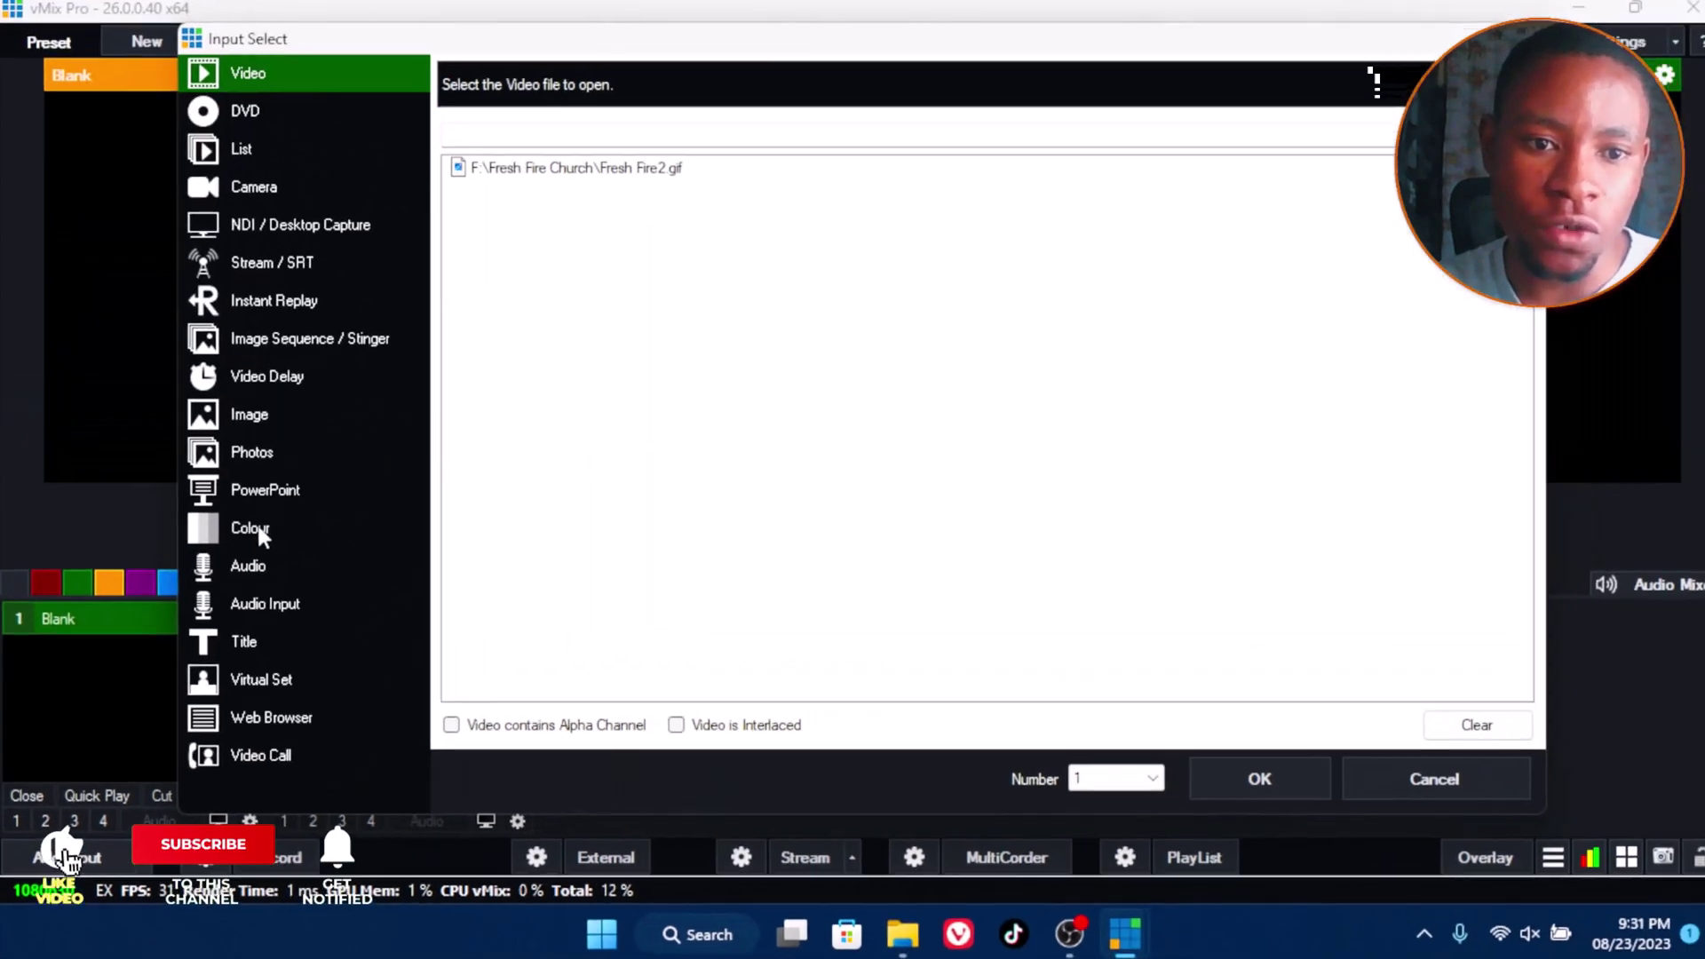
pyautogui.click(258, 530)
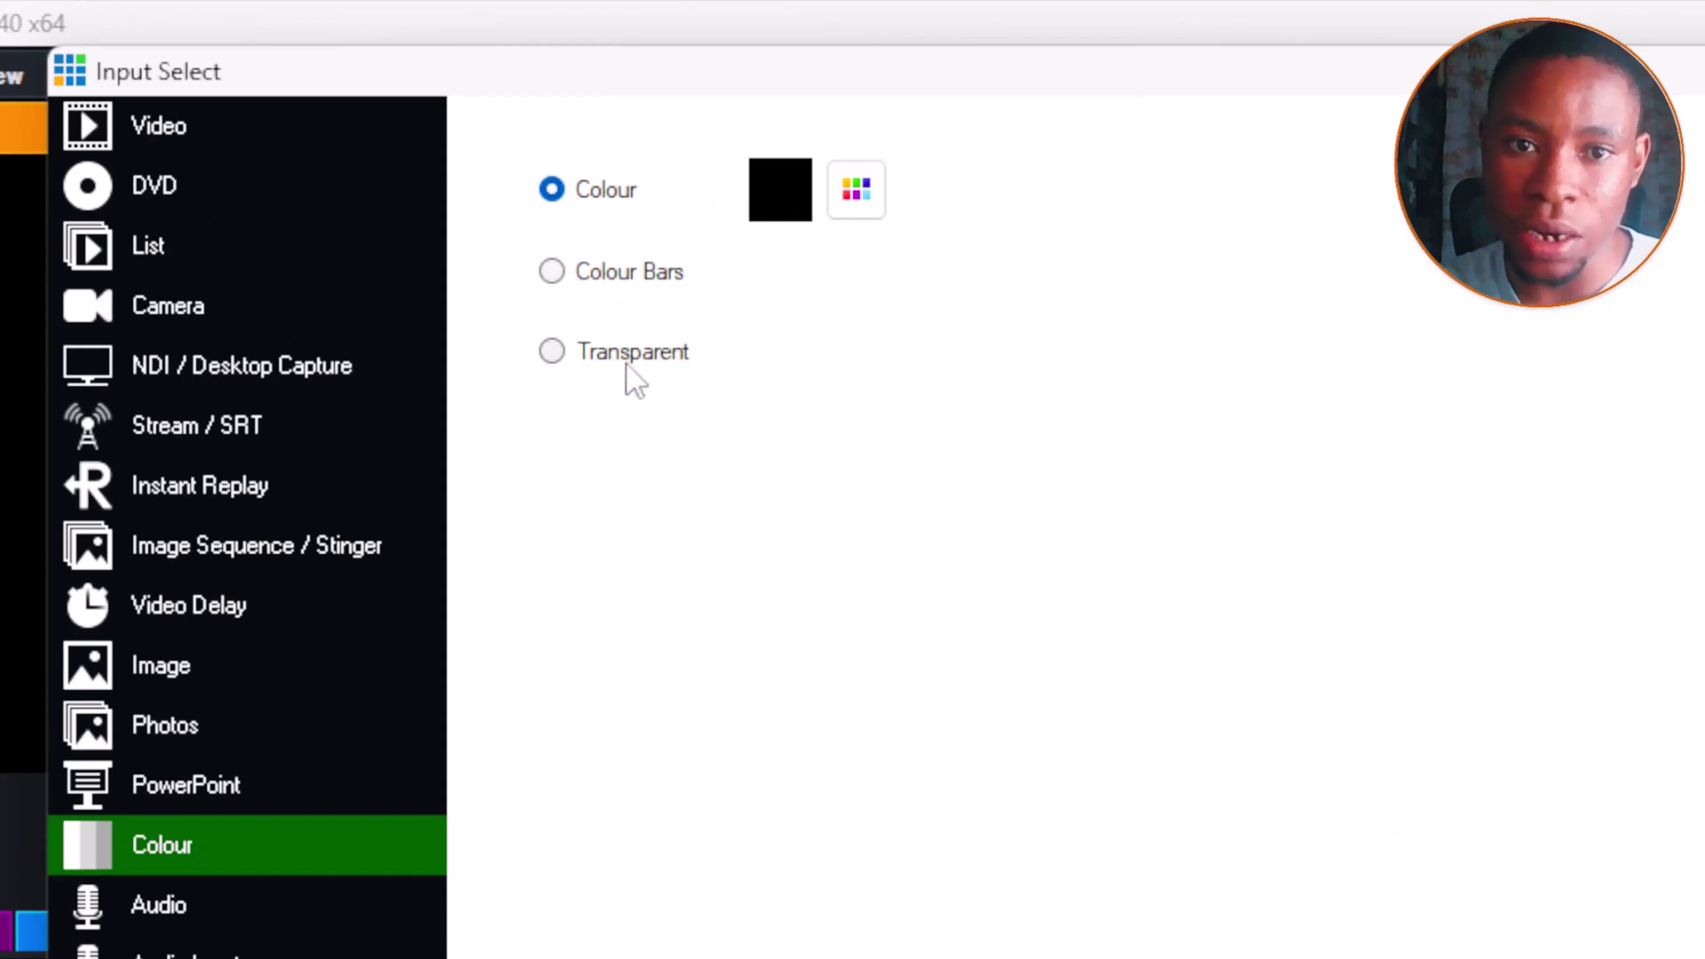
pyautogui.click(855, 192)
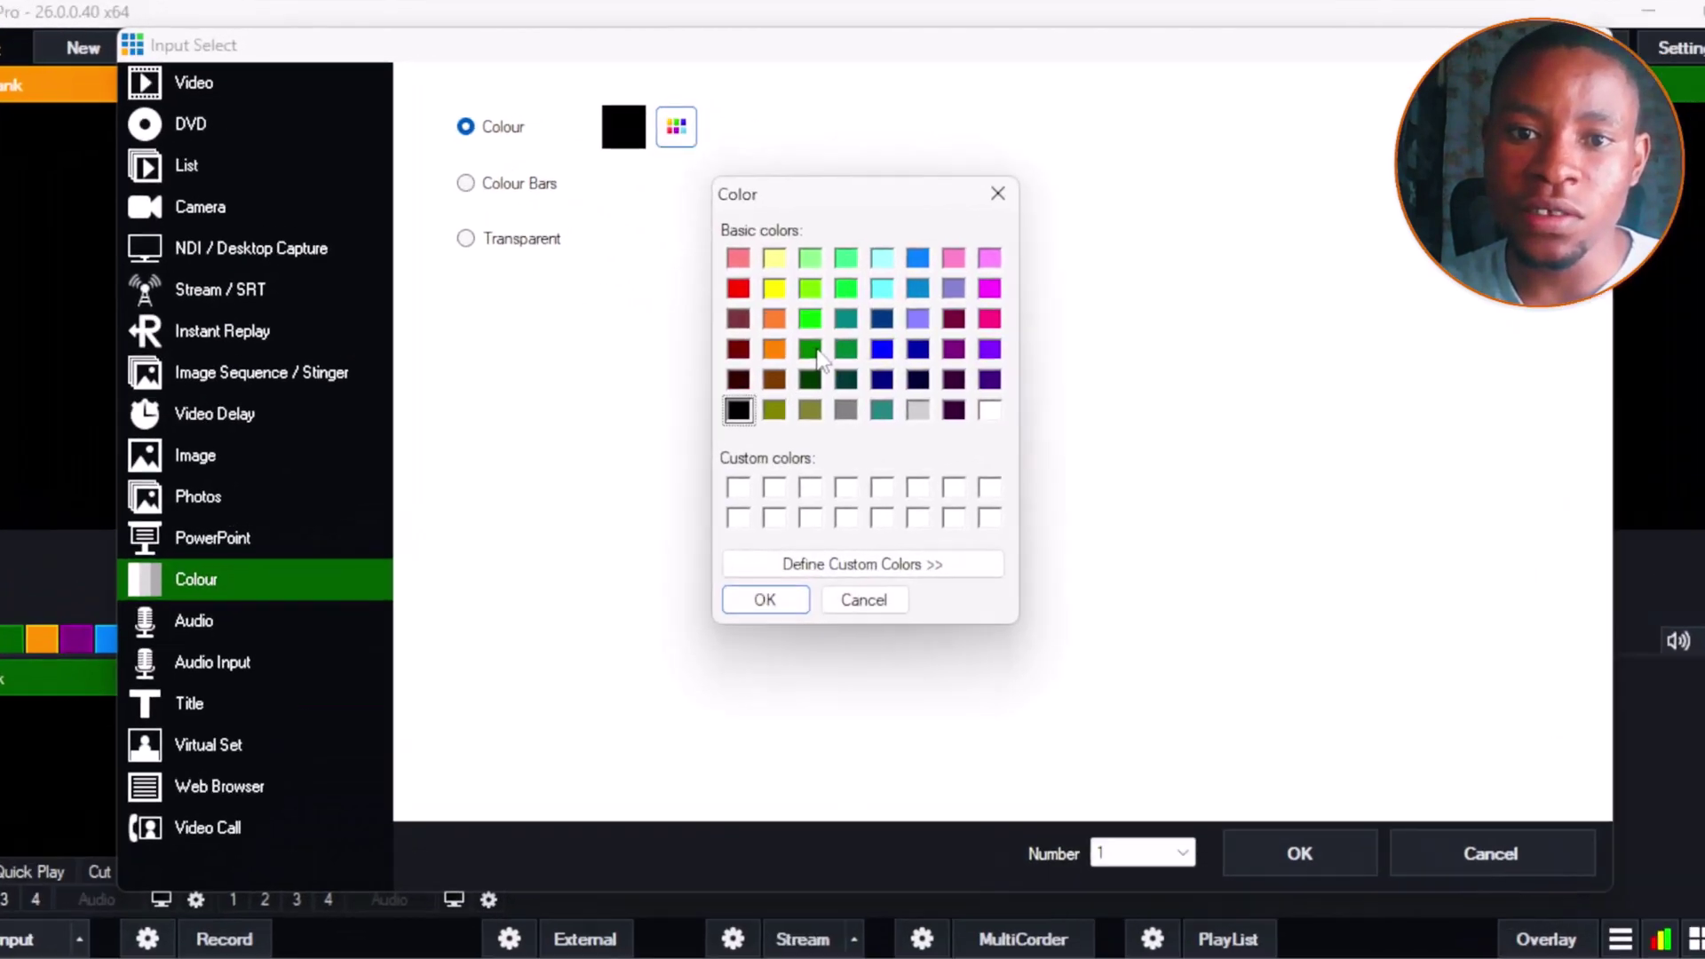
pyautogui.click(811, 351)
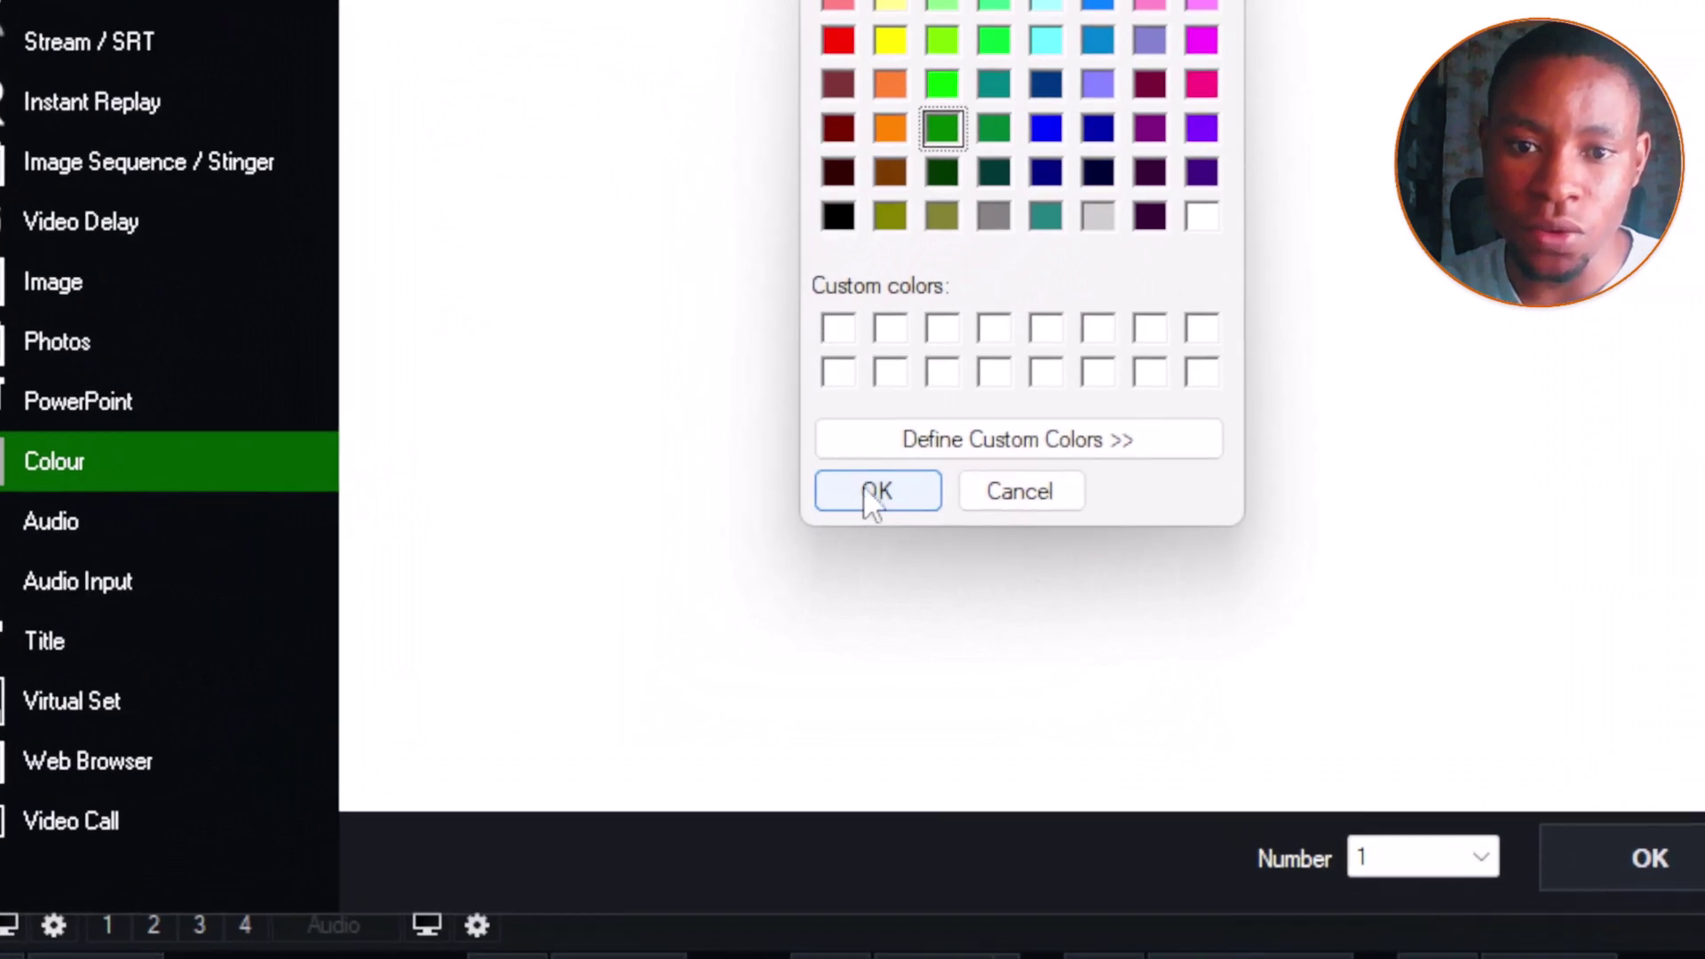
pyautogui.click(756, 548)
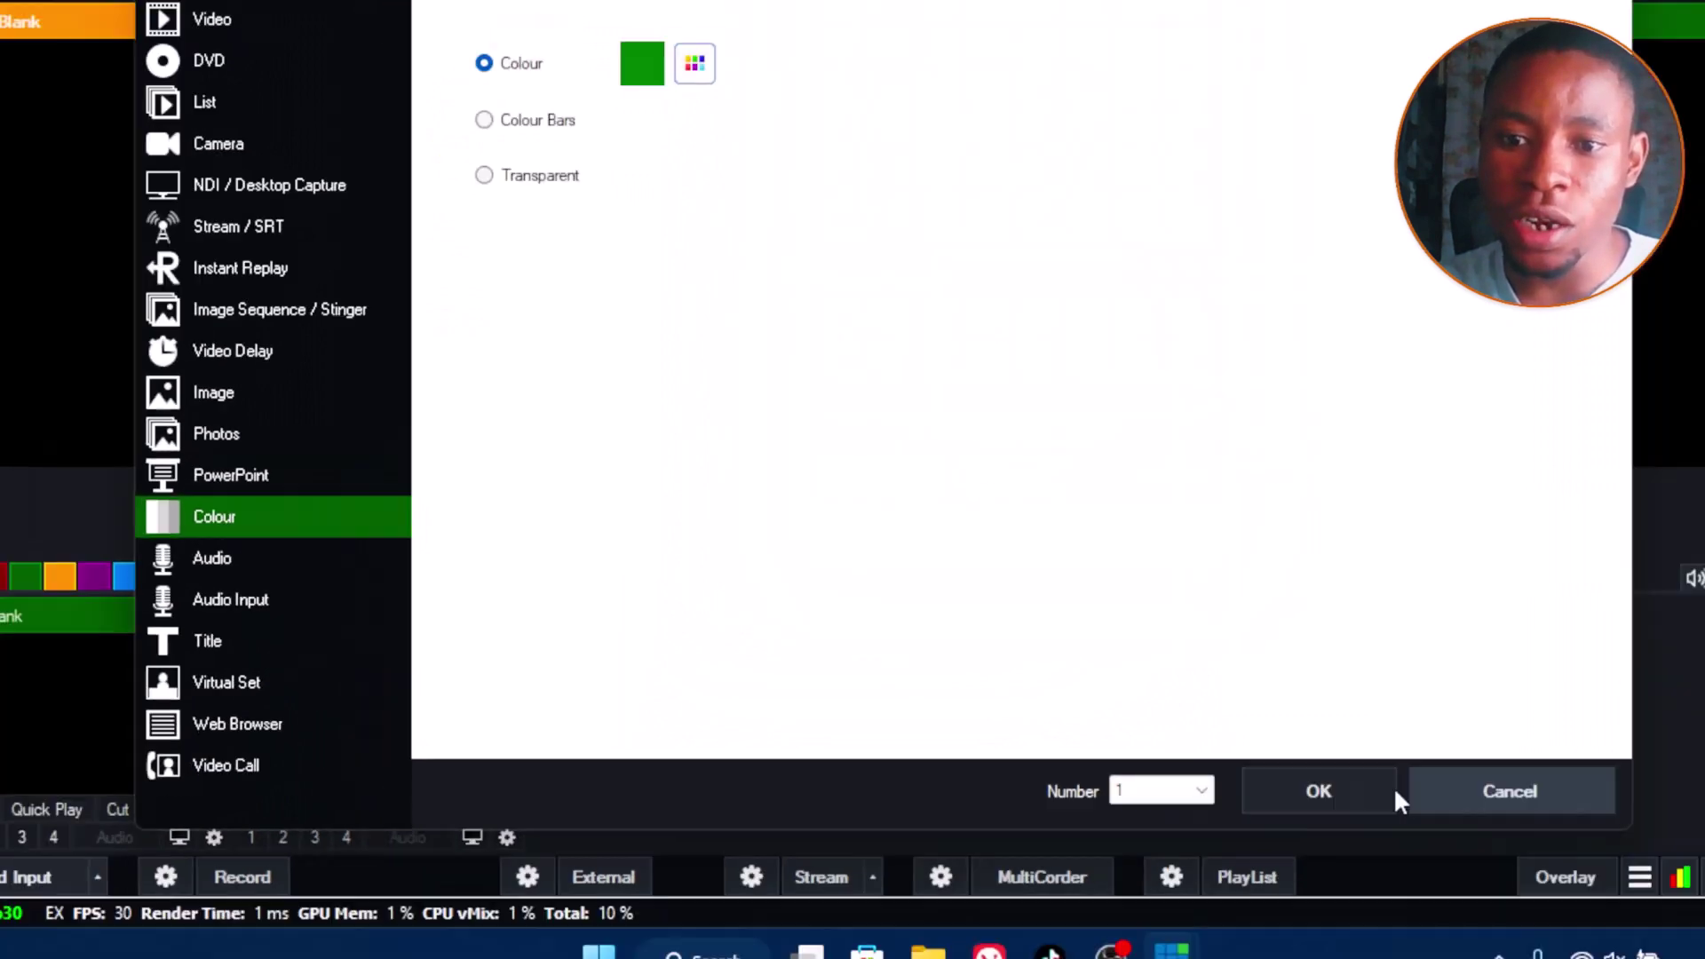
pyautogui.click(1241, 769)
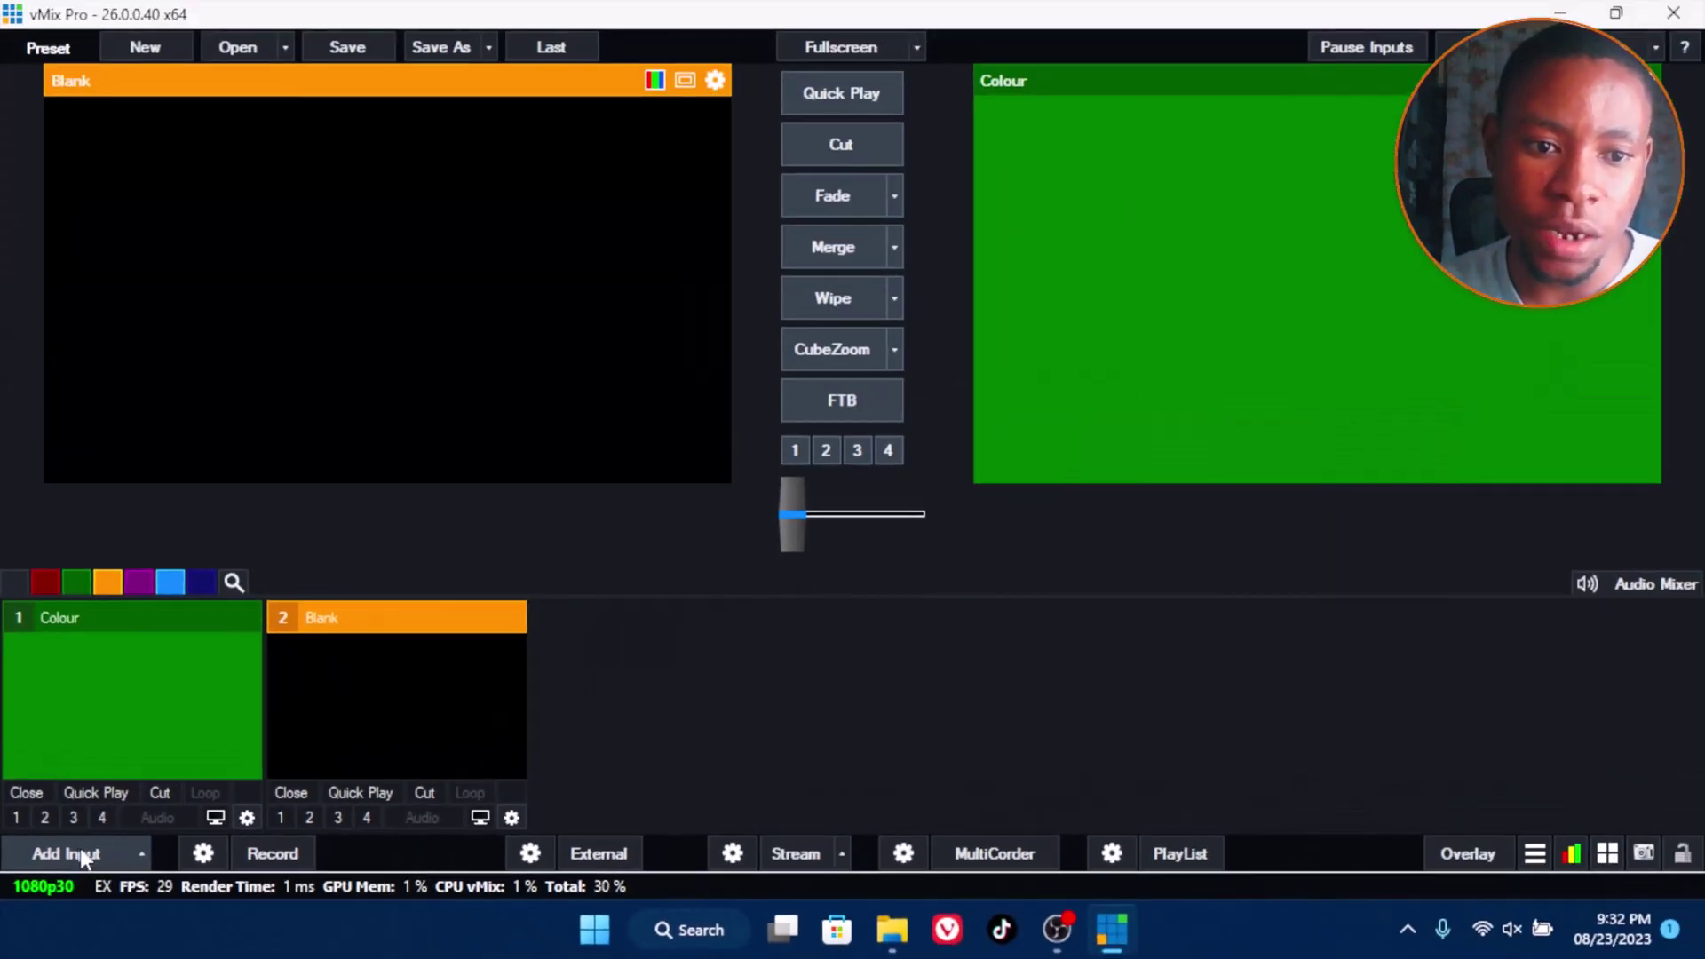
# Add the 'Ticker 4- Pizazz Blue' title from the GT Ticker templates as input 2.
pyautogui.click(122, 786)
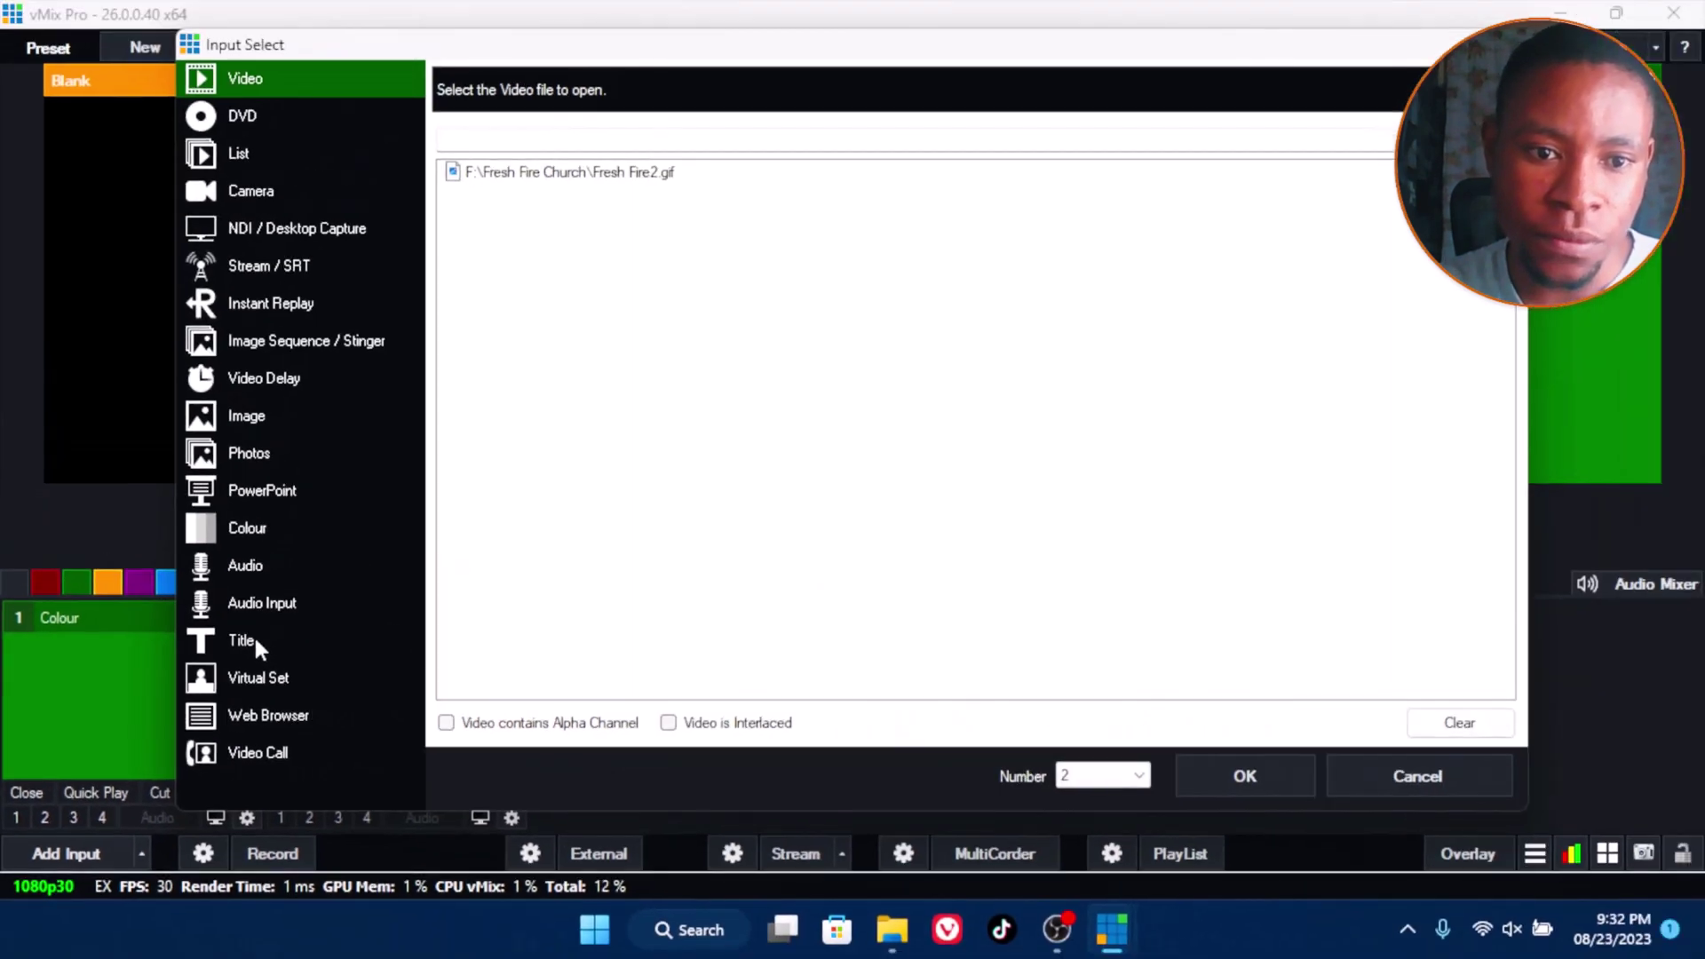
pyautogui.click(390, 586)
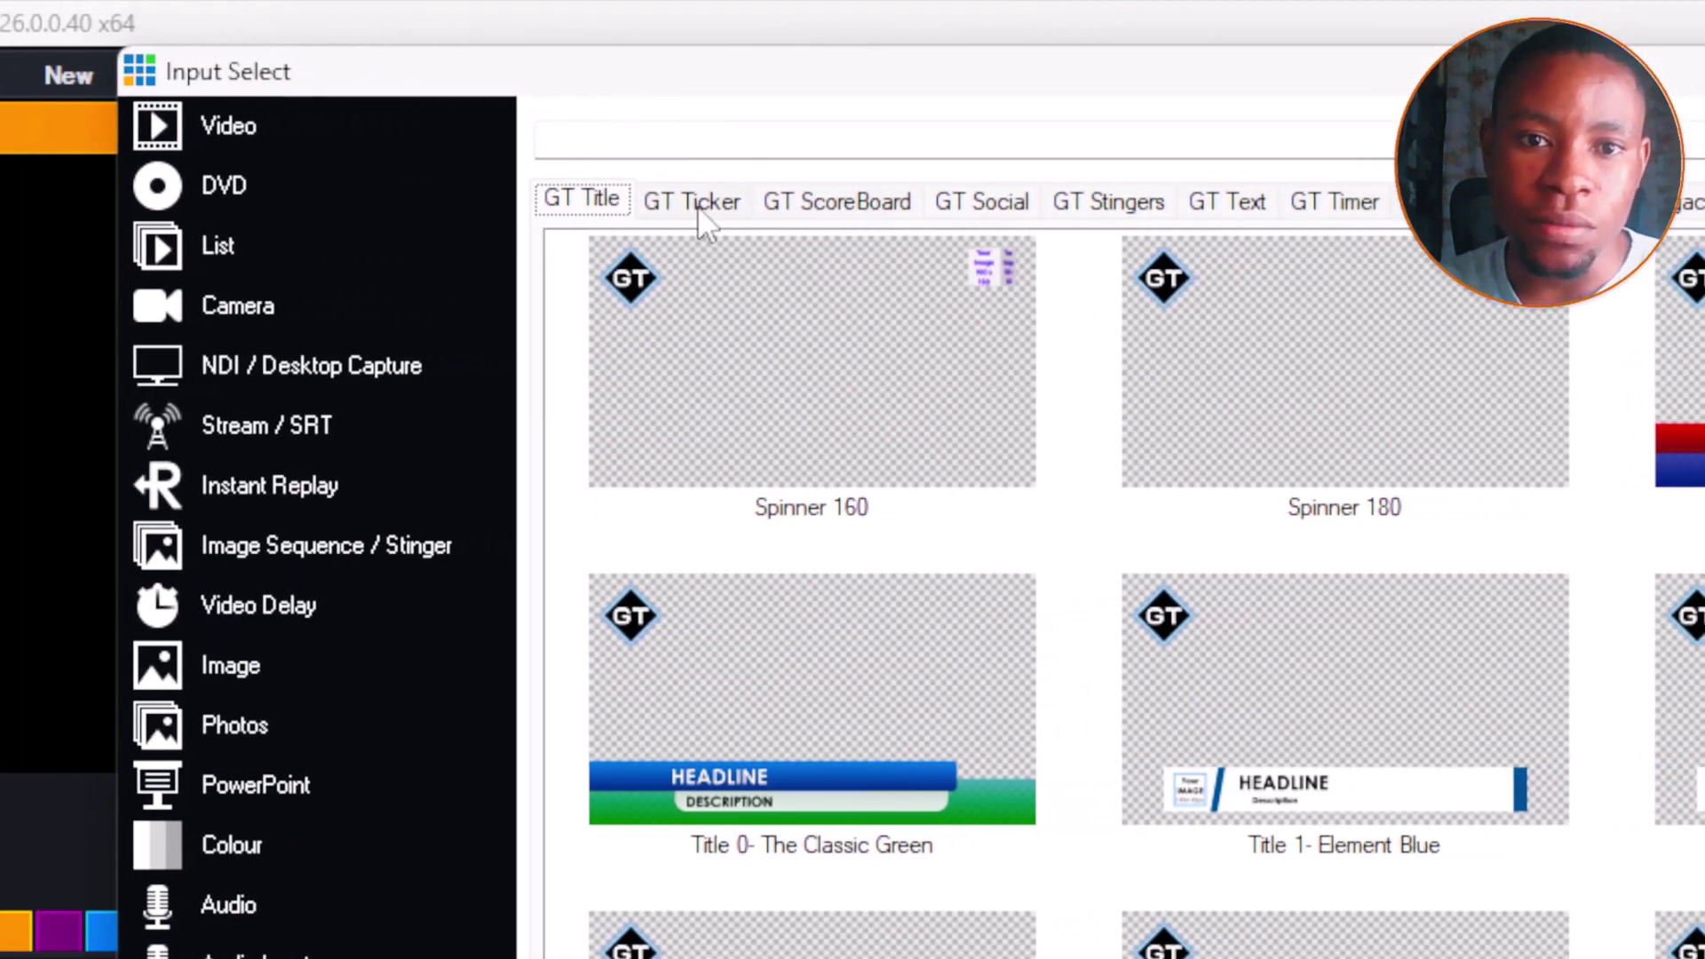
pyautogui.click(696, 206)
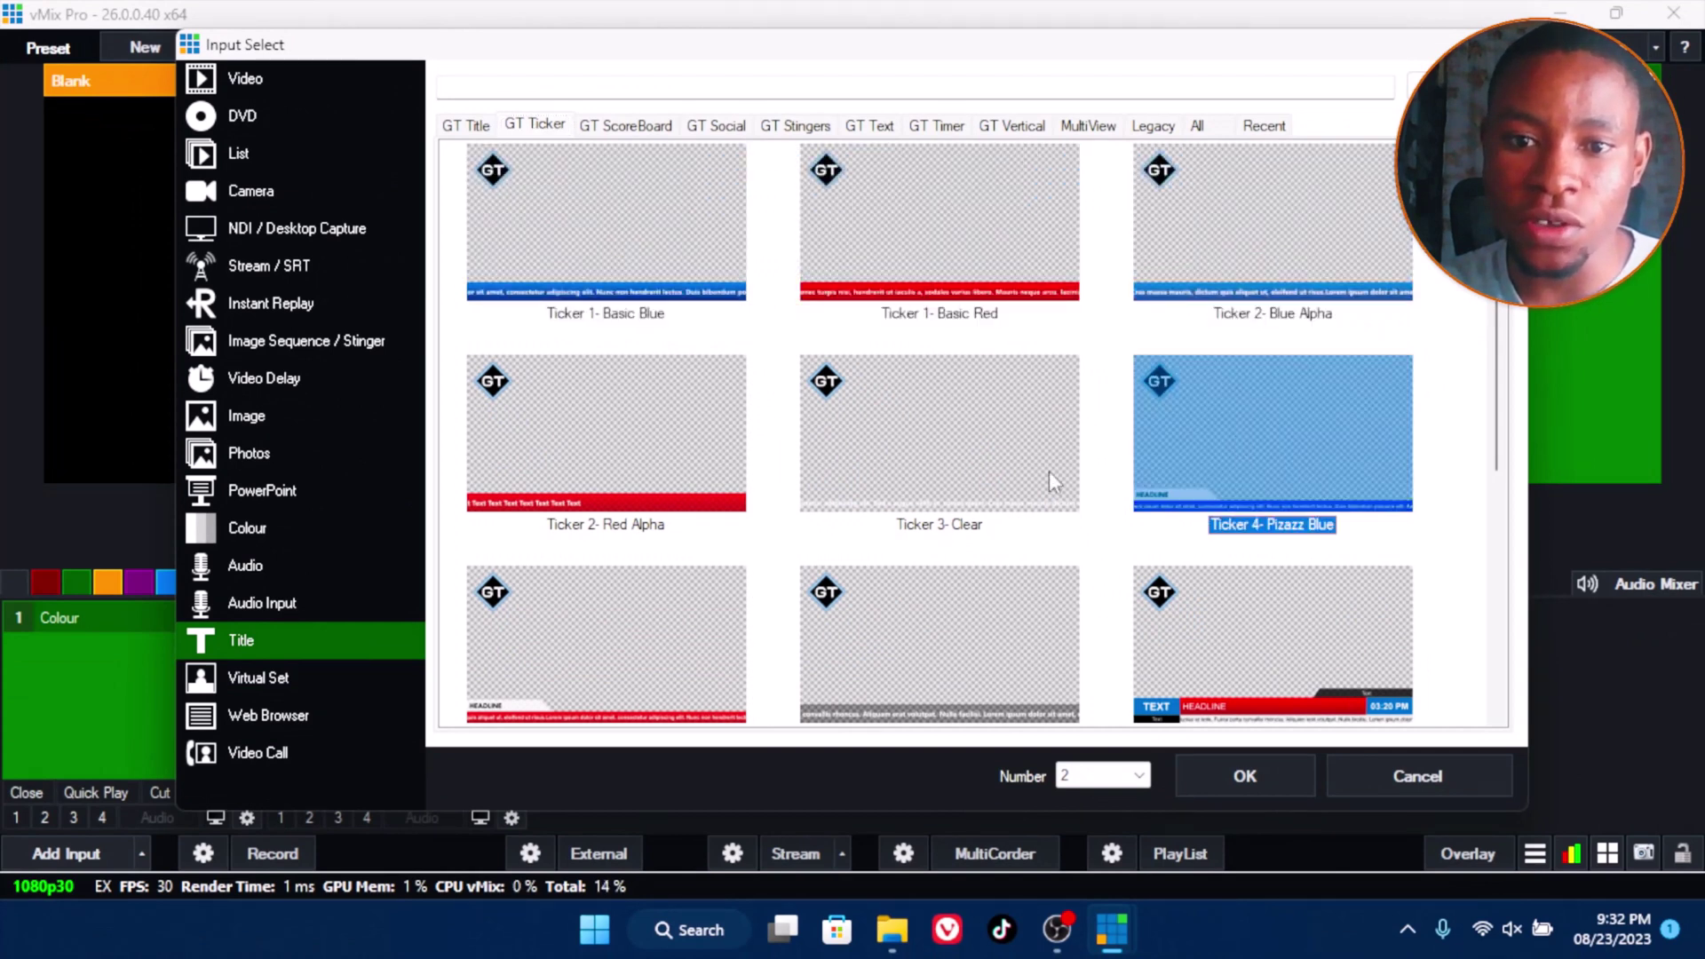
pyautogui.scroll(-1, 1239, 471)
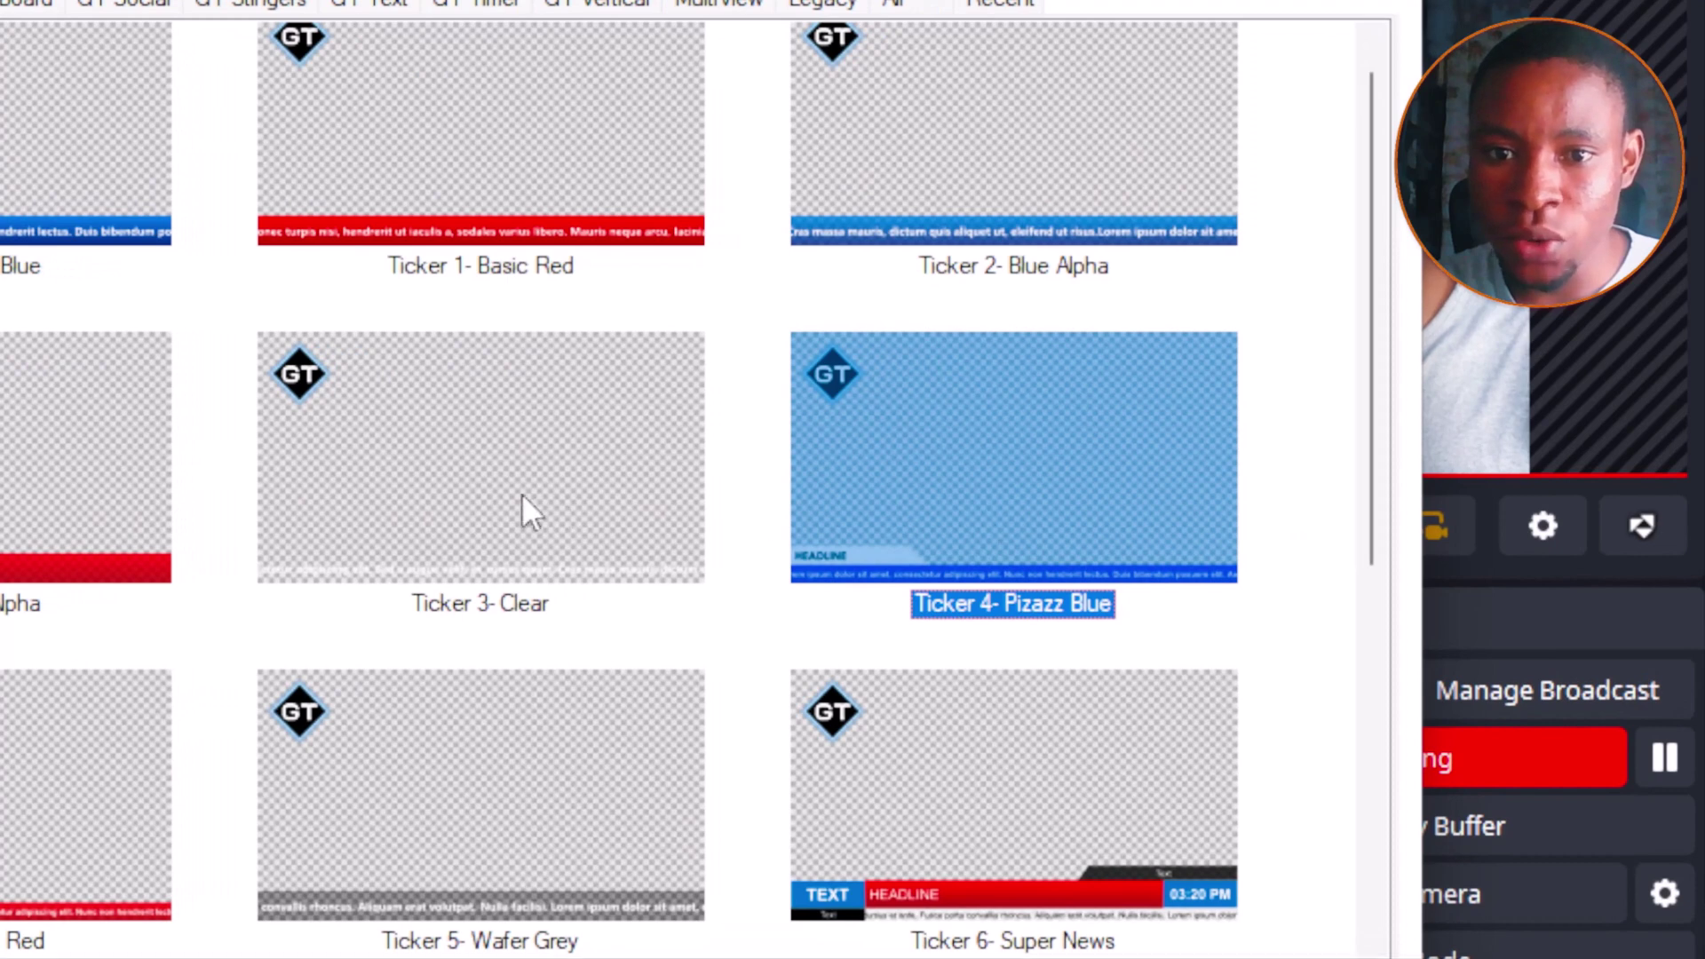
pyautogui.click(965, 443)
pyautogui.click(1048, 515)
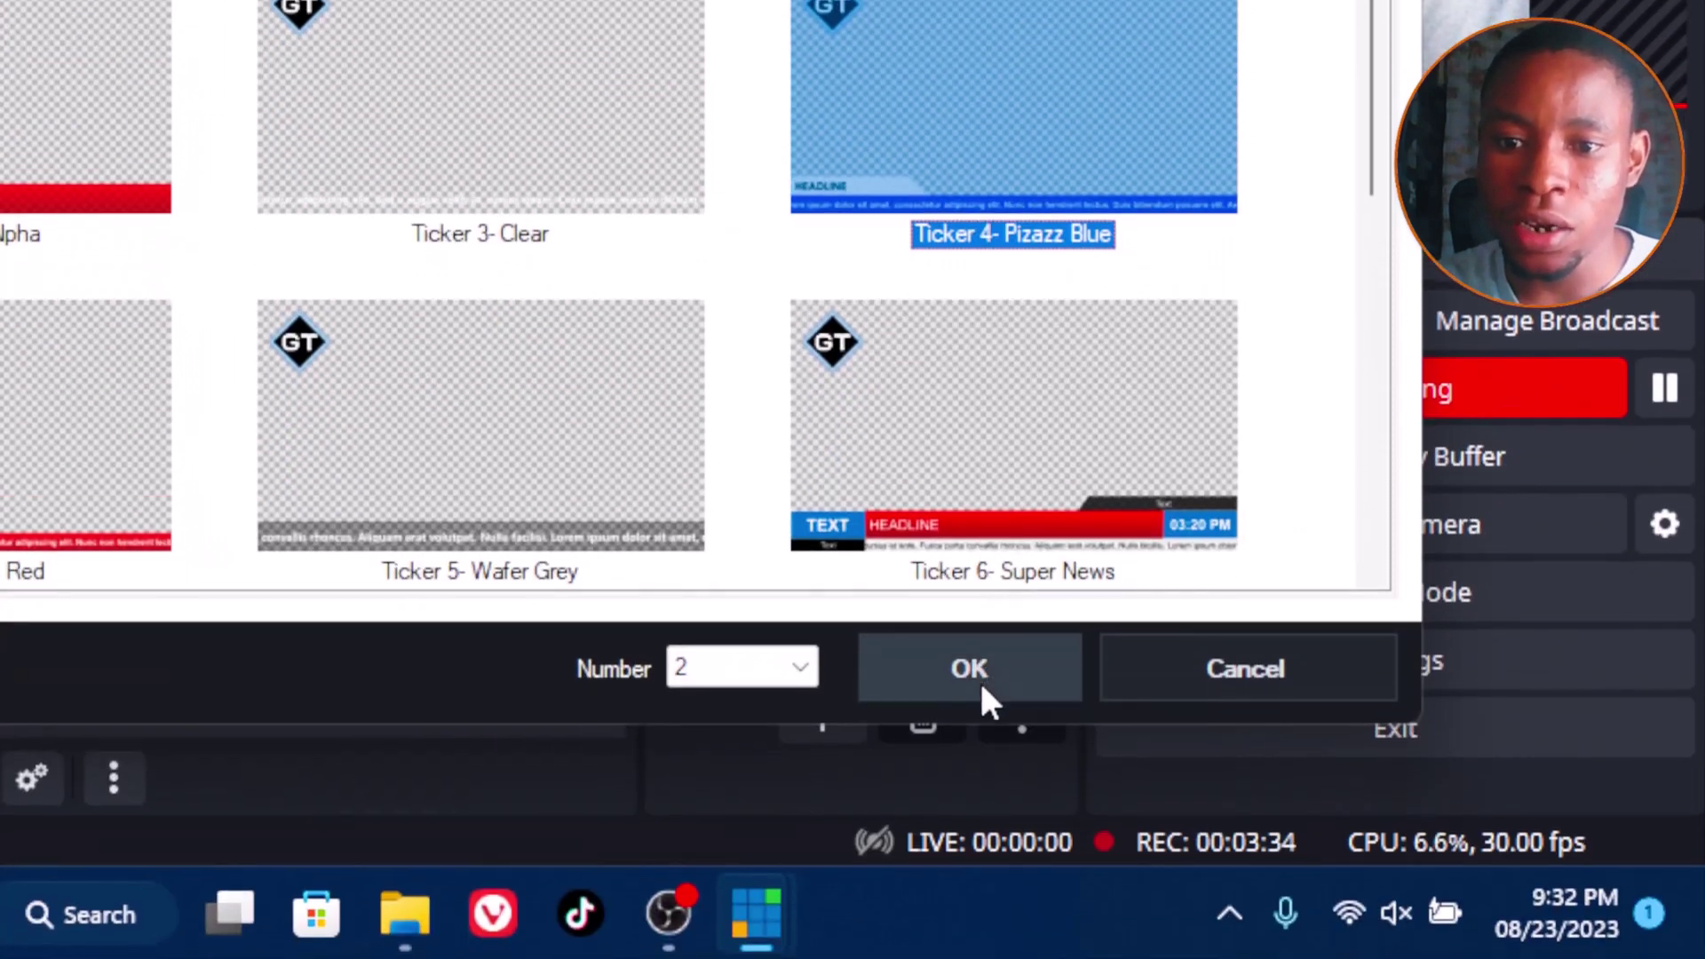
pyautogui.click(977, 958)
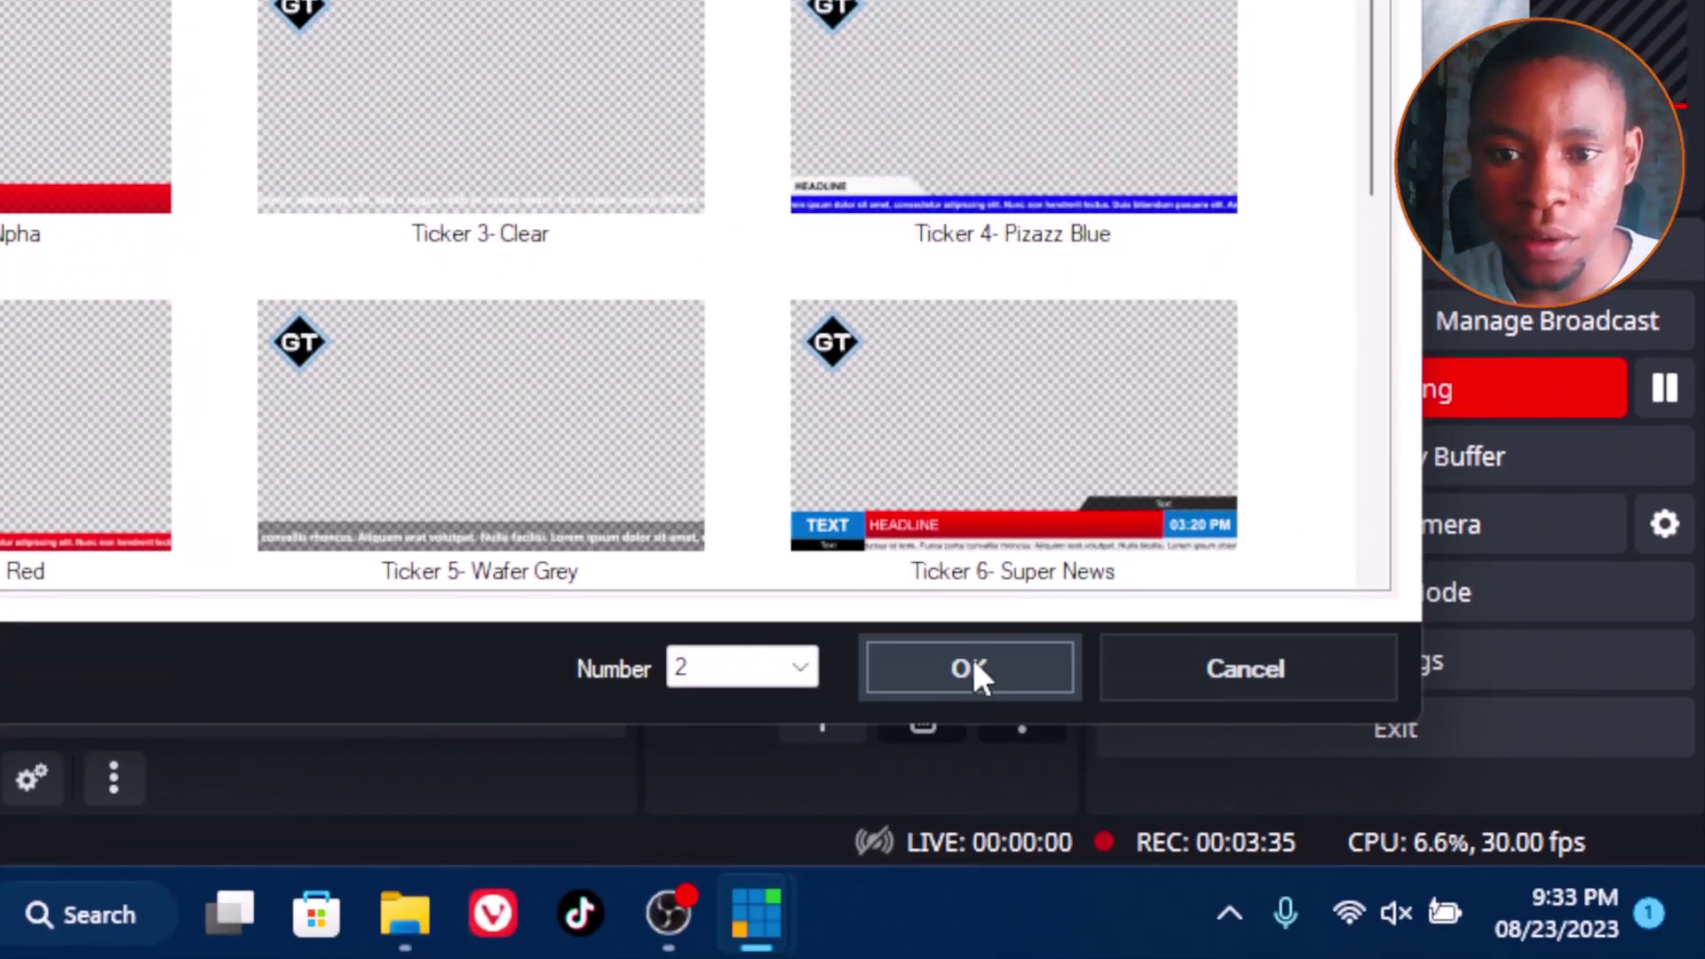
pyautogui.click(974, 670)
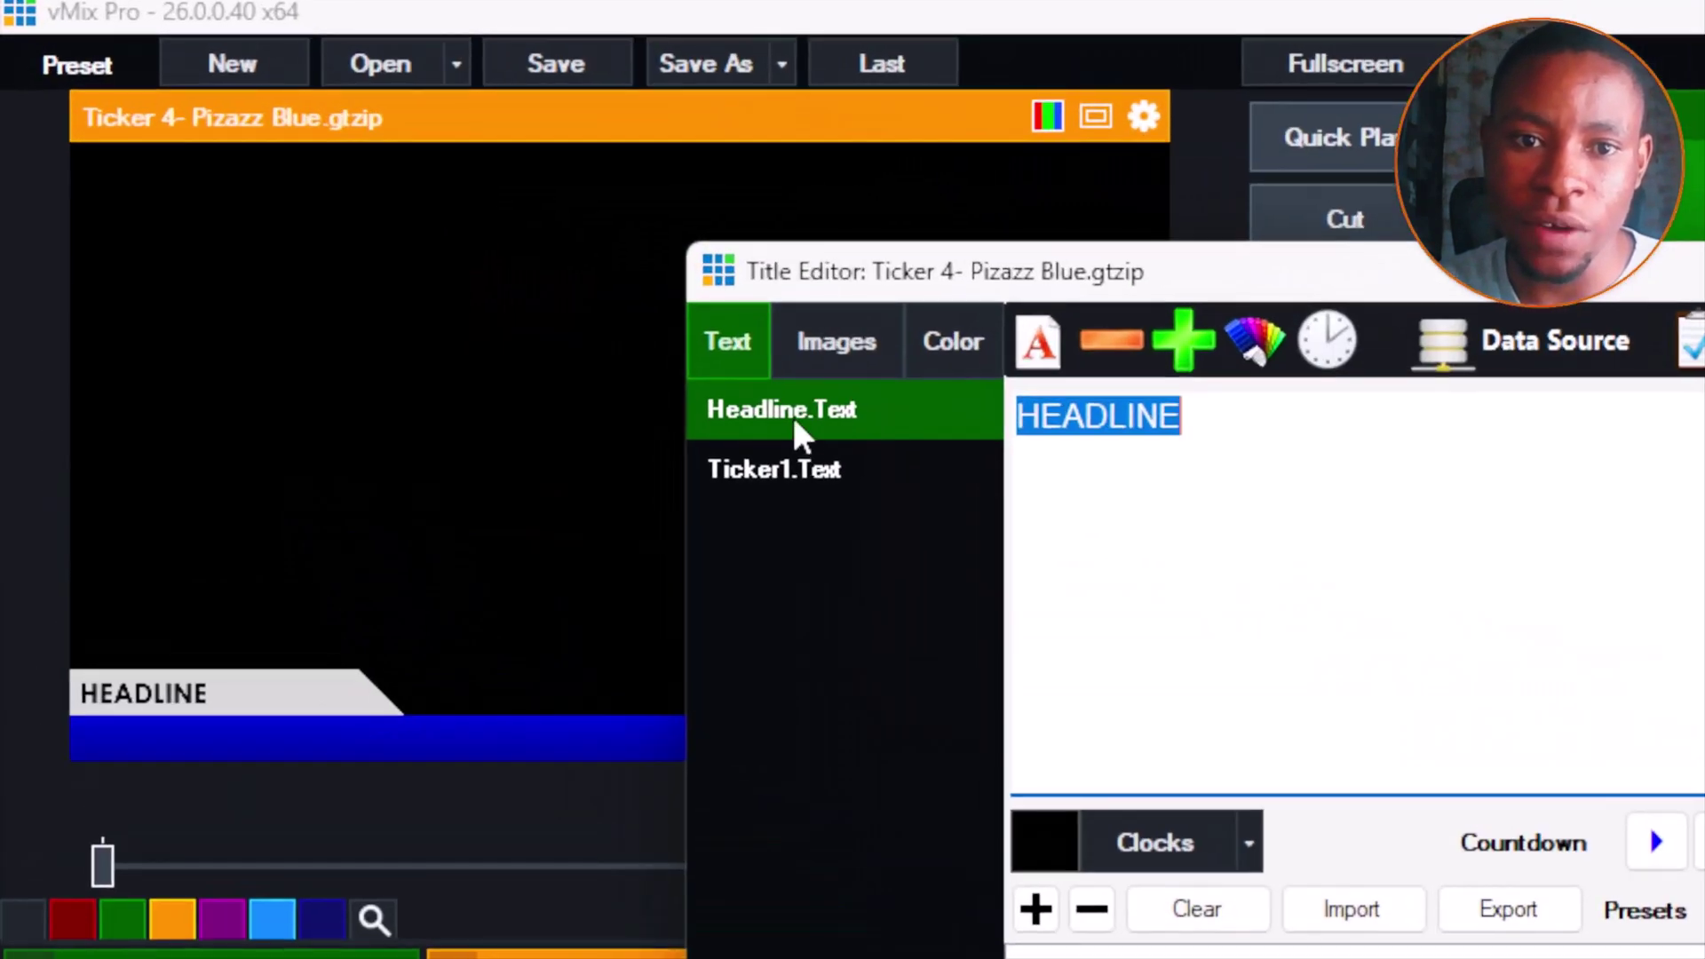
# Replace the ticker's HEADLINE text with 'SERVICE UPDATE:'.
pyautogui.click(761, 471)
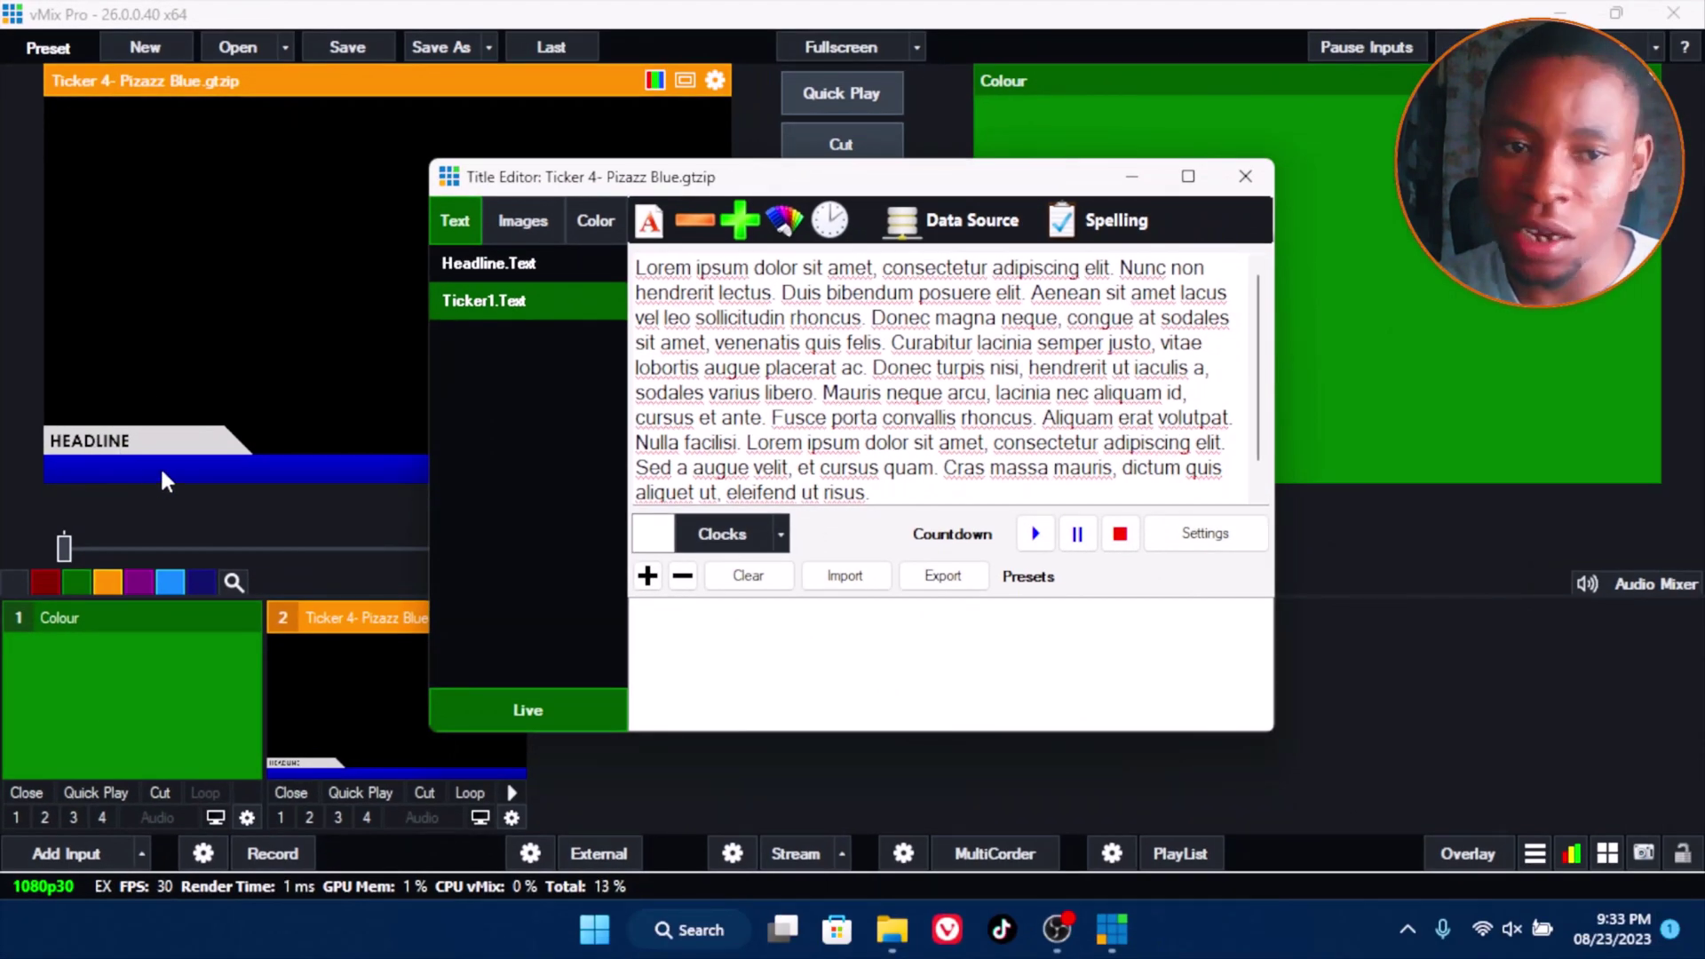
pyautogui.click(489, 263)
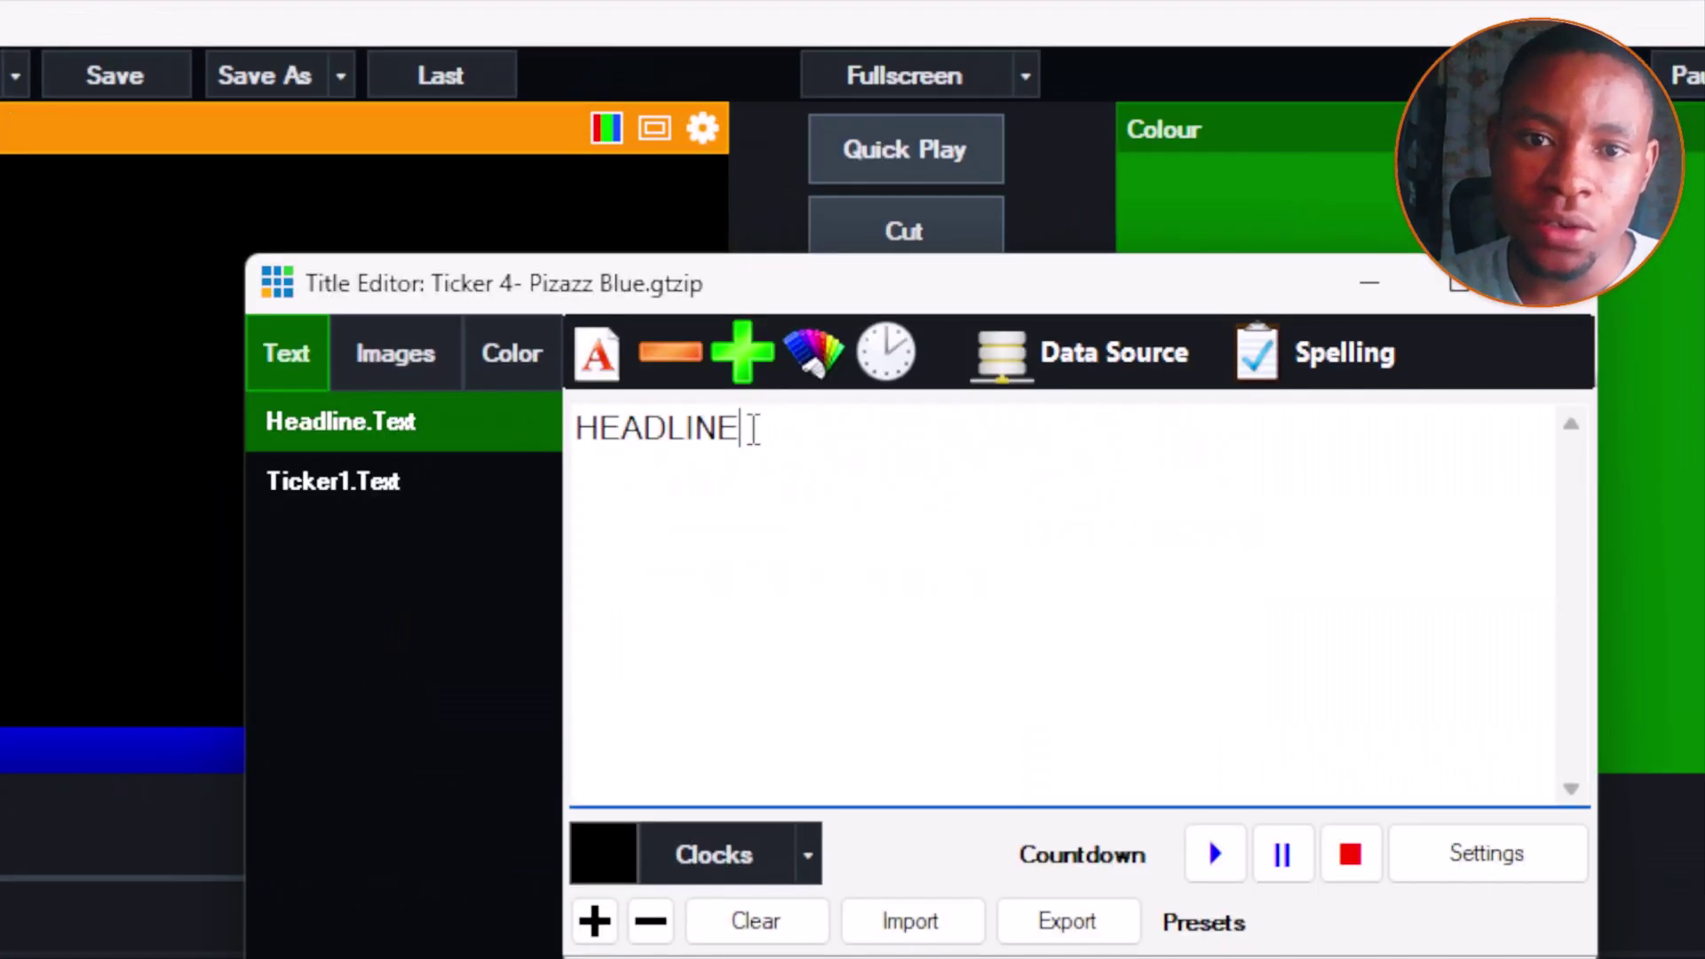
pyautogui.moveTo(753, 429); pyautogui.dragTo(472, 430)
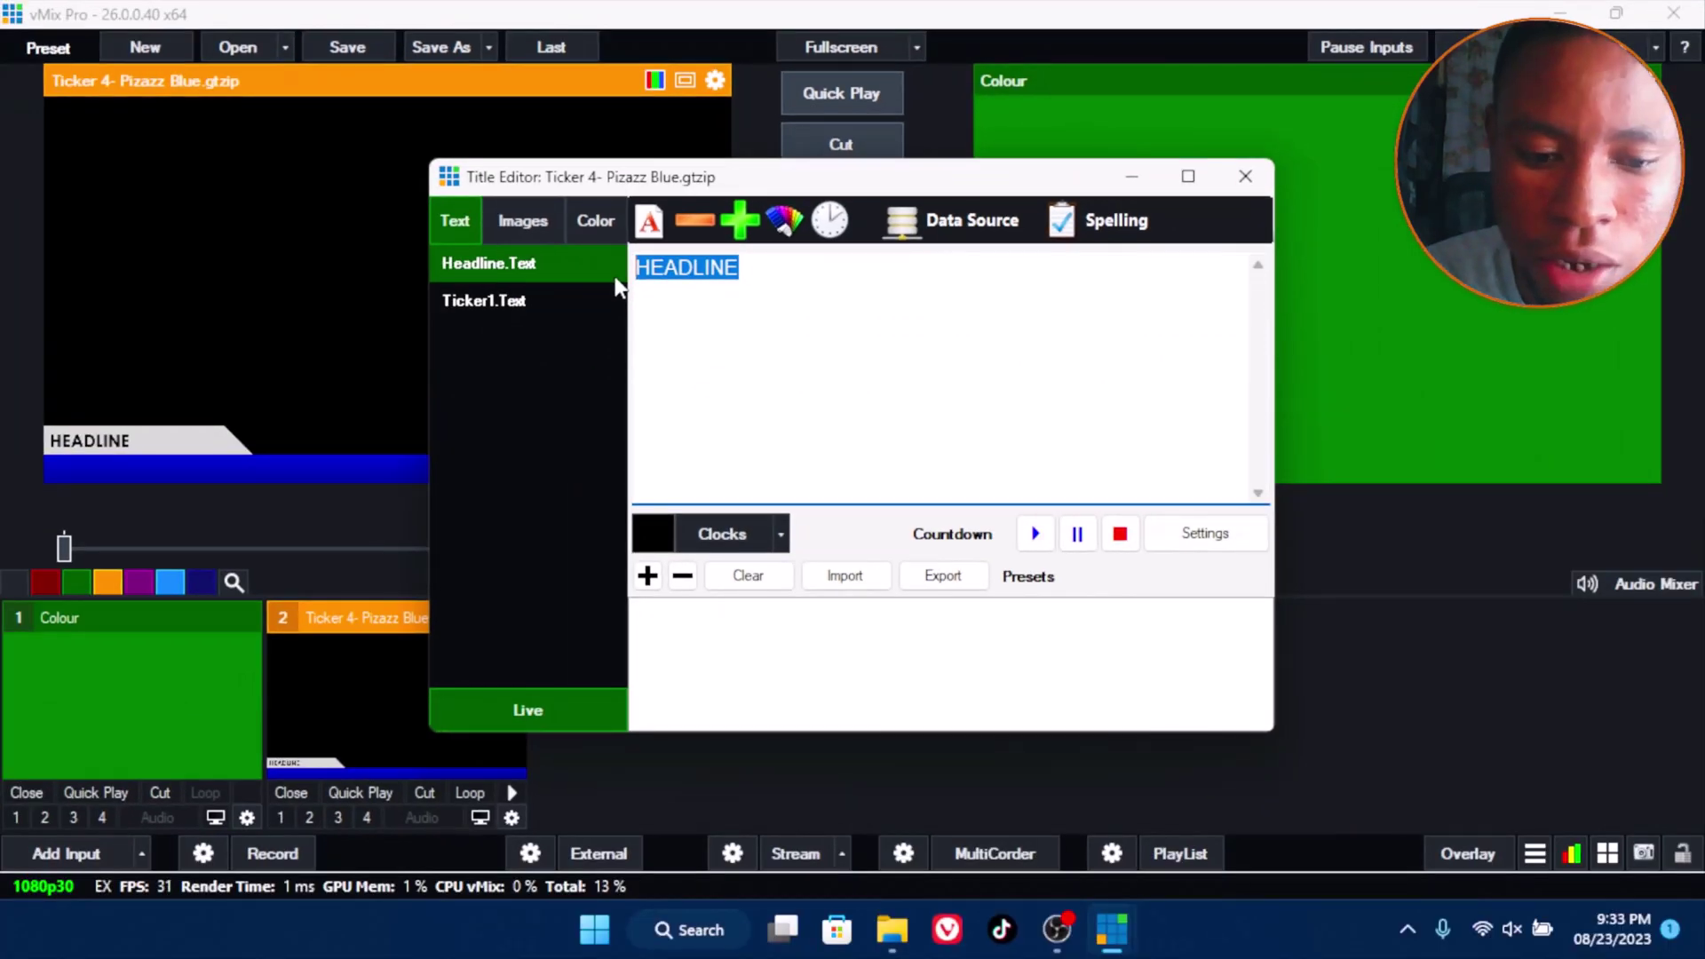
pyautogui.write('SERI')
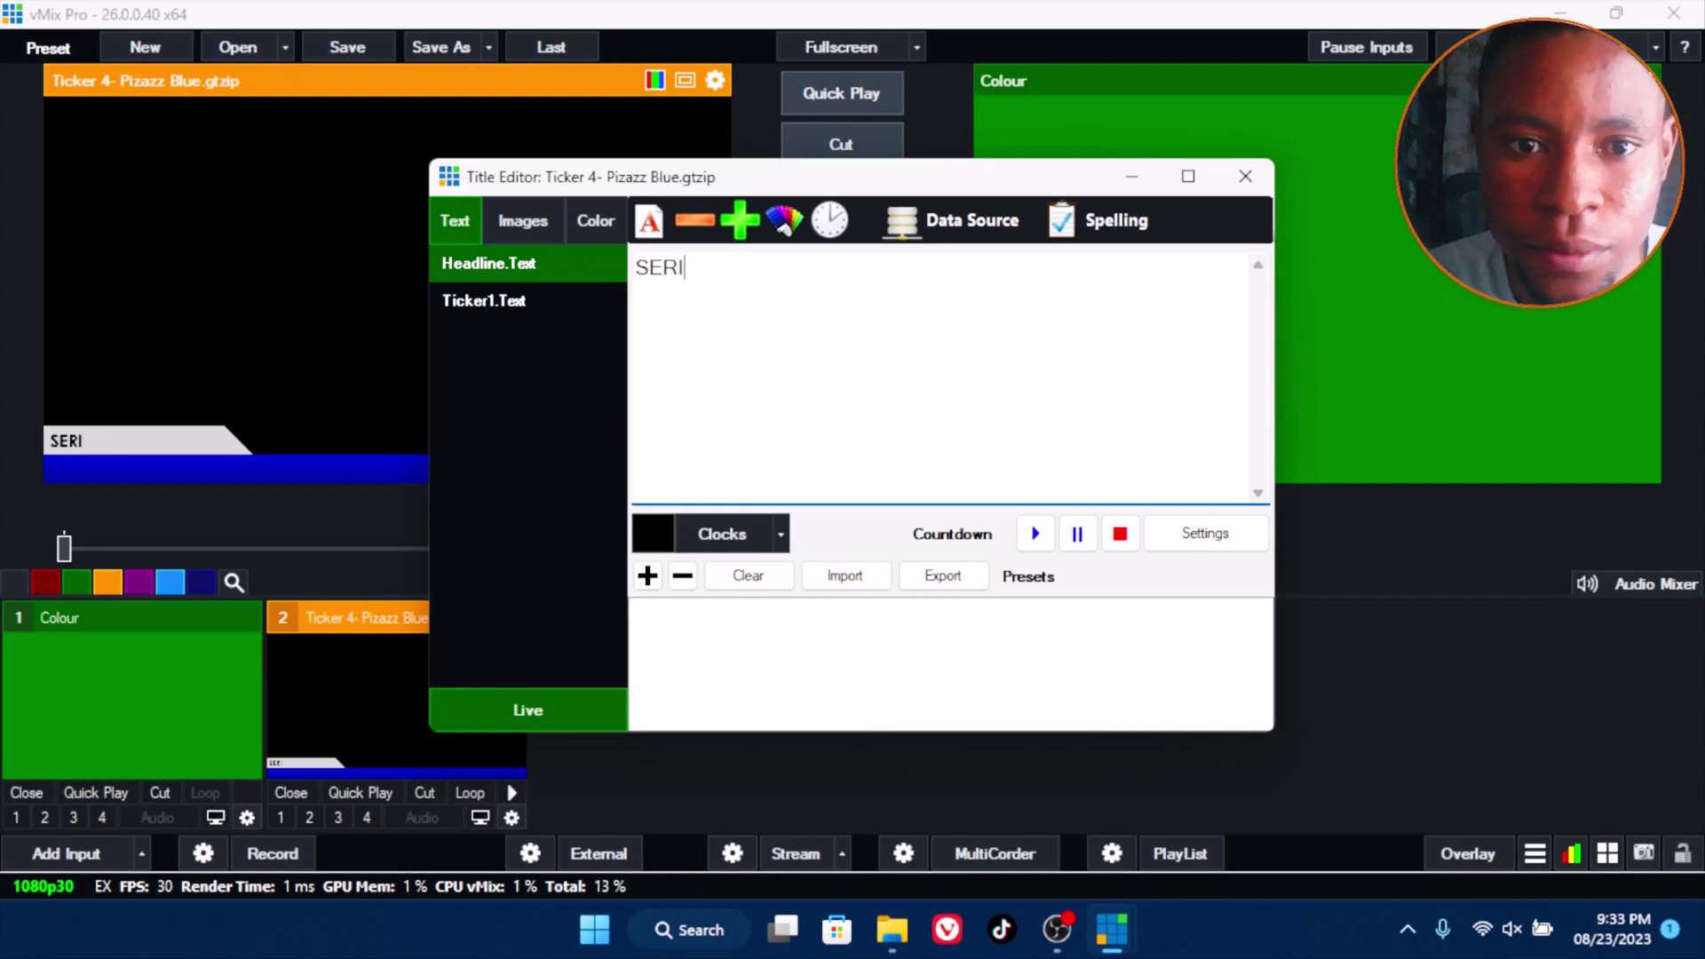
pyautogui.press('BackSpace')
pyautogui.write('VICE ')
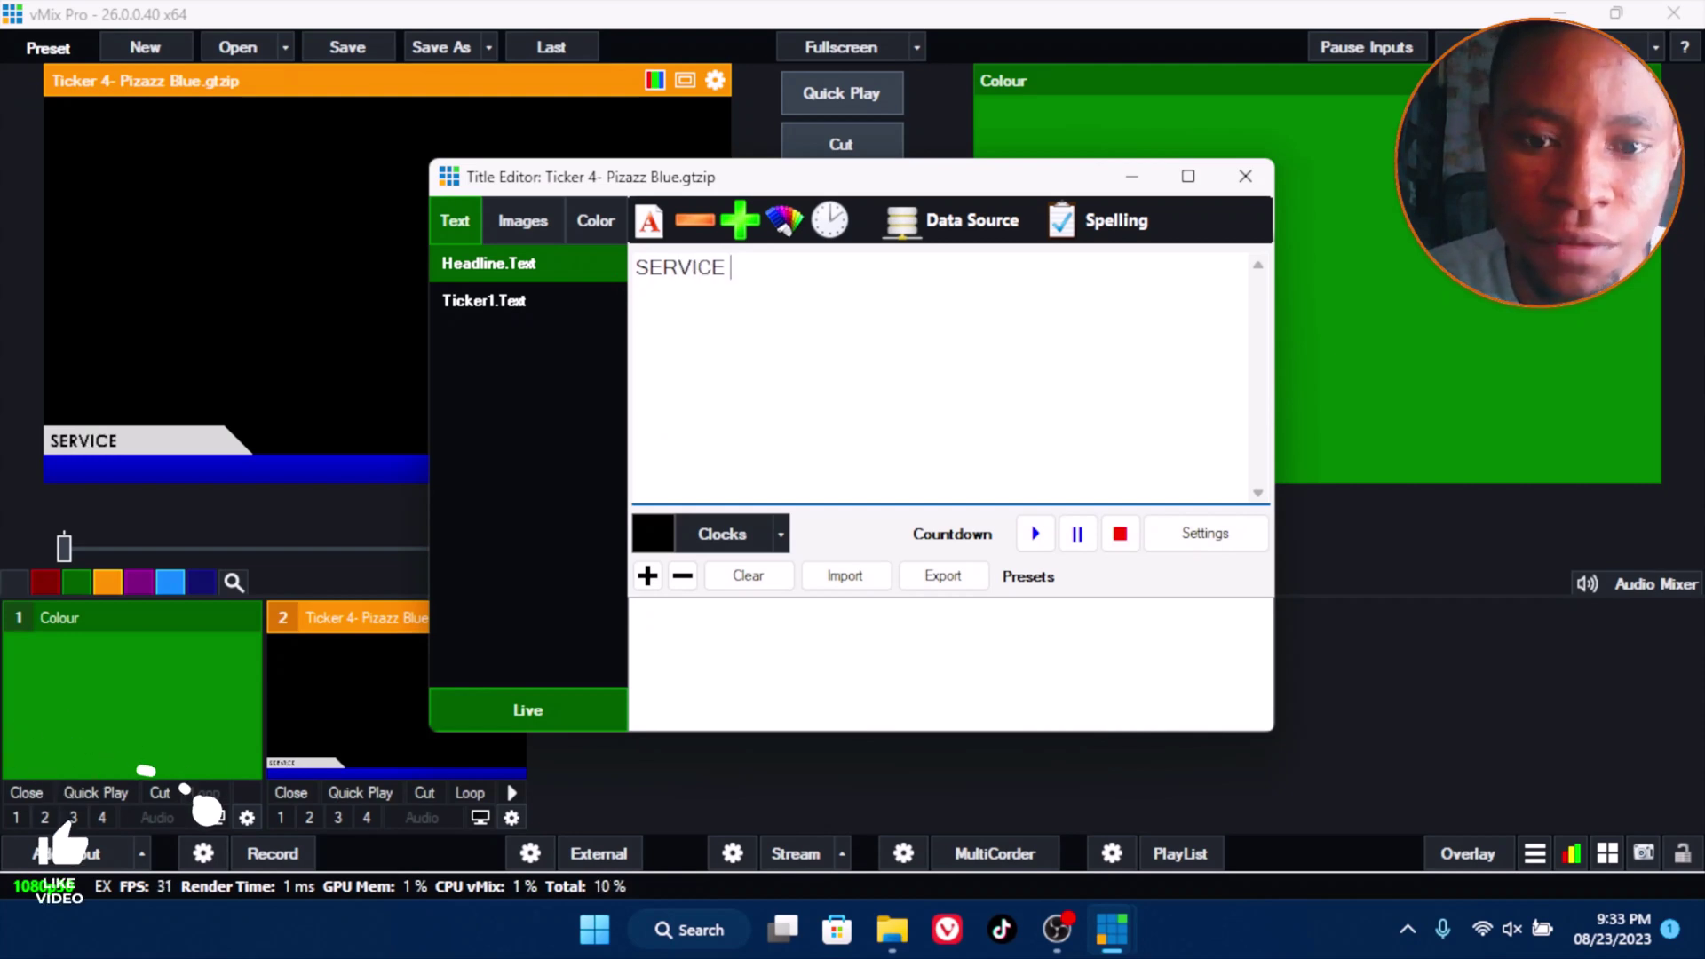
pyautogui.write('UPDATE:')
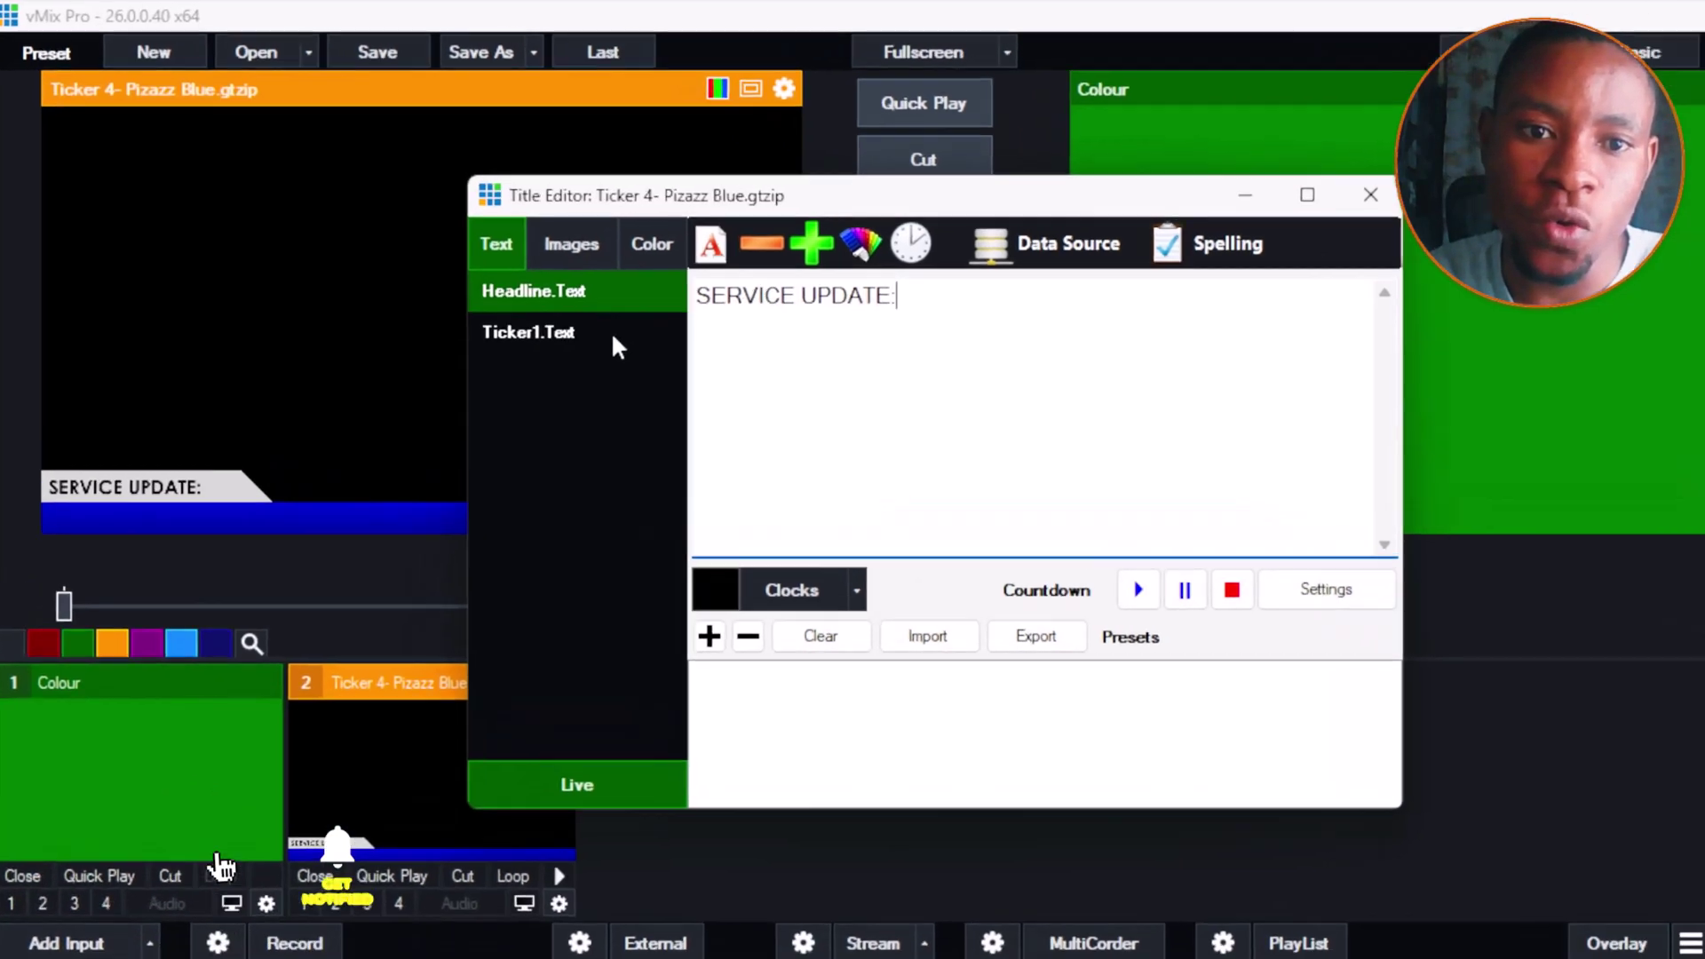
# Review the Ticker1 scrolling body text, then close the Title Editor.
pyautogui.click(568, 309)
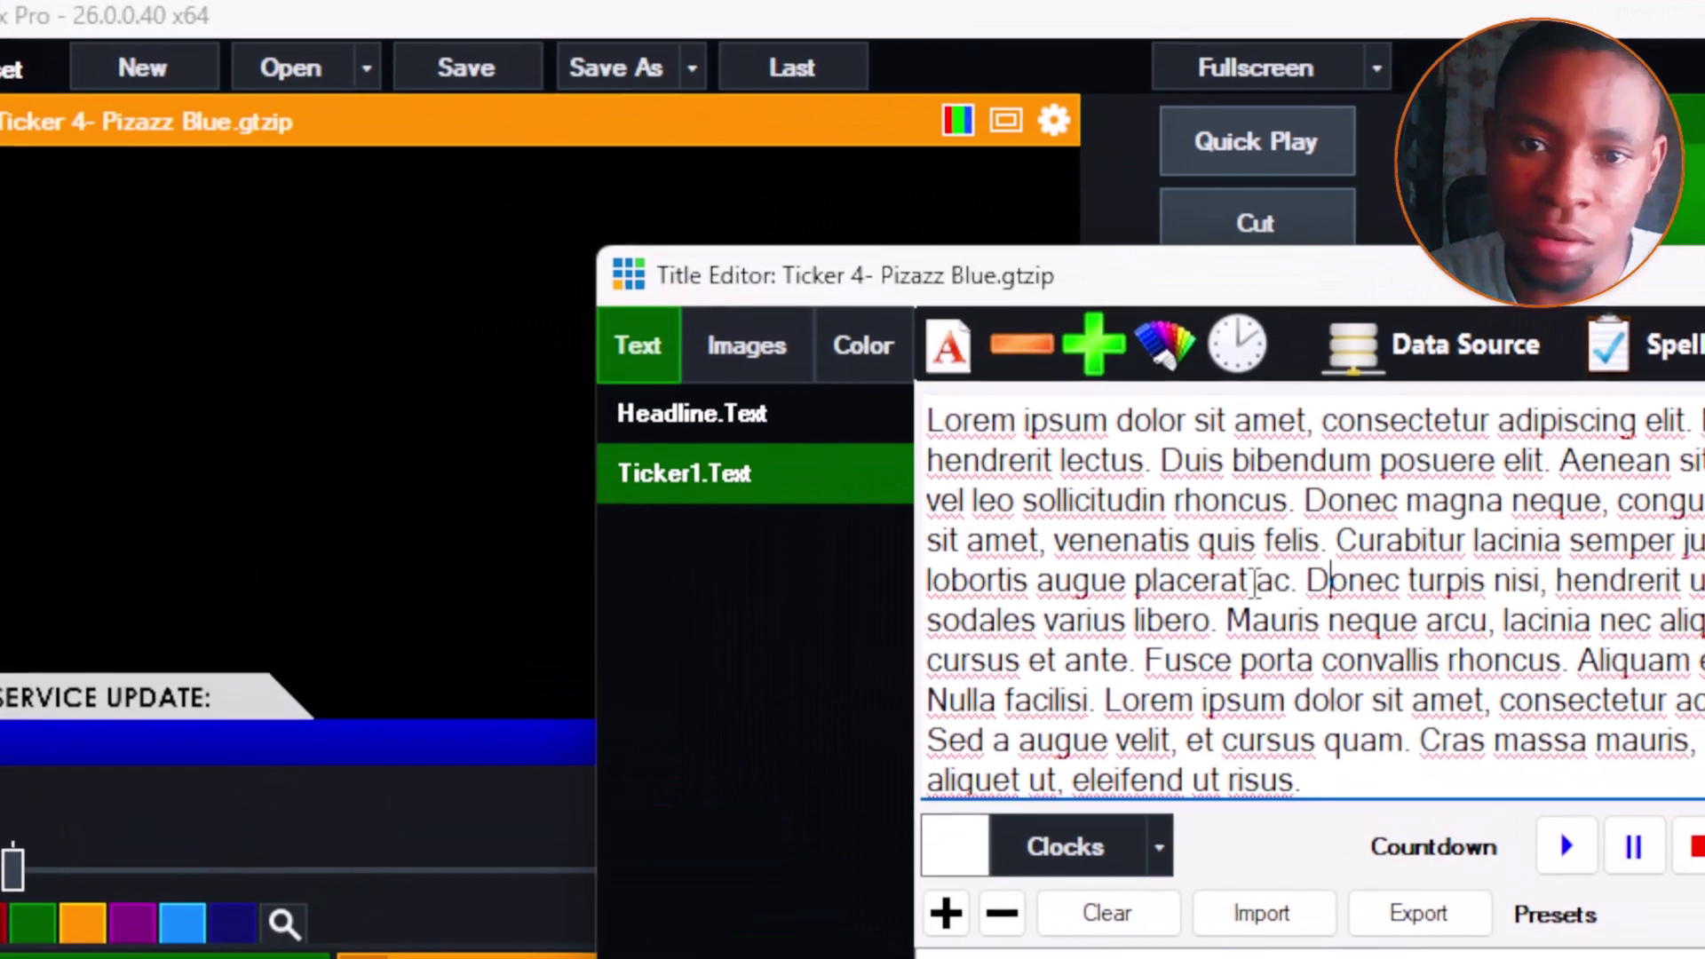
pyautogui.moveTo(1300, 584); pyautogui.dragTo(1378, 585)
pyautogui.scroll(-1, 1461, 615)
pyautogui.click(1321, 583)
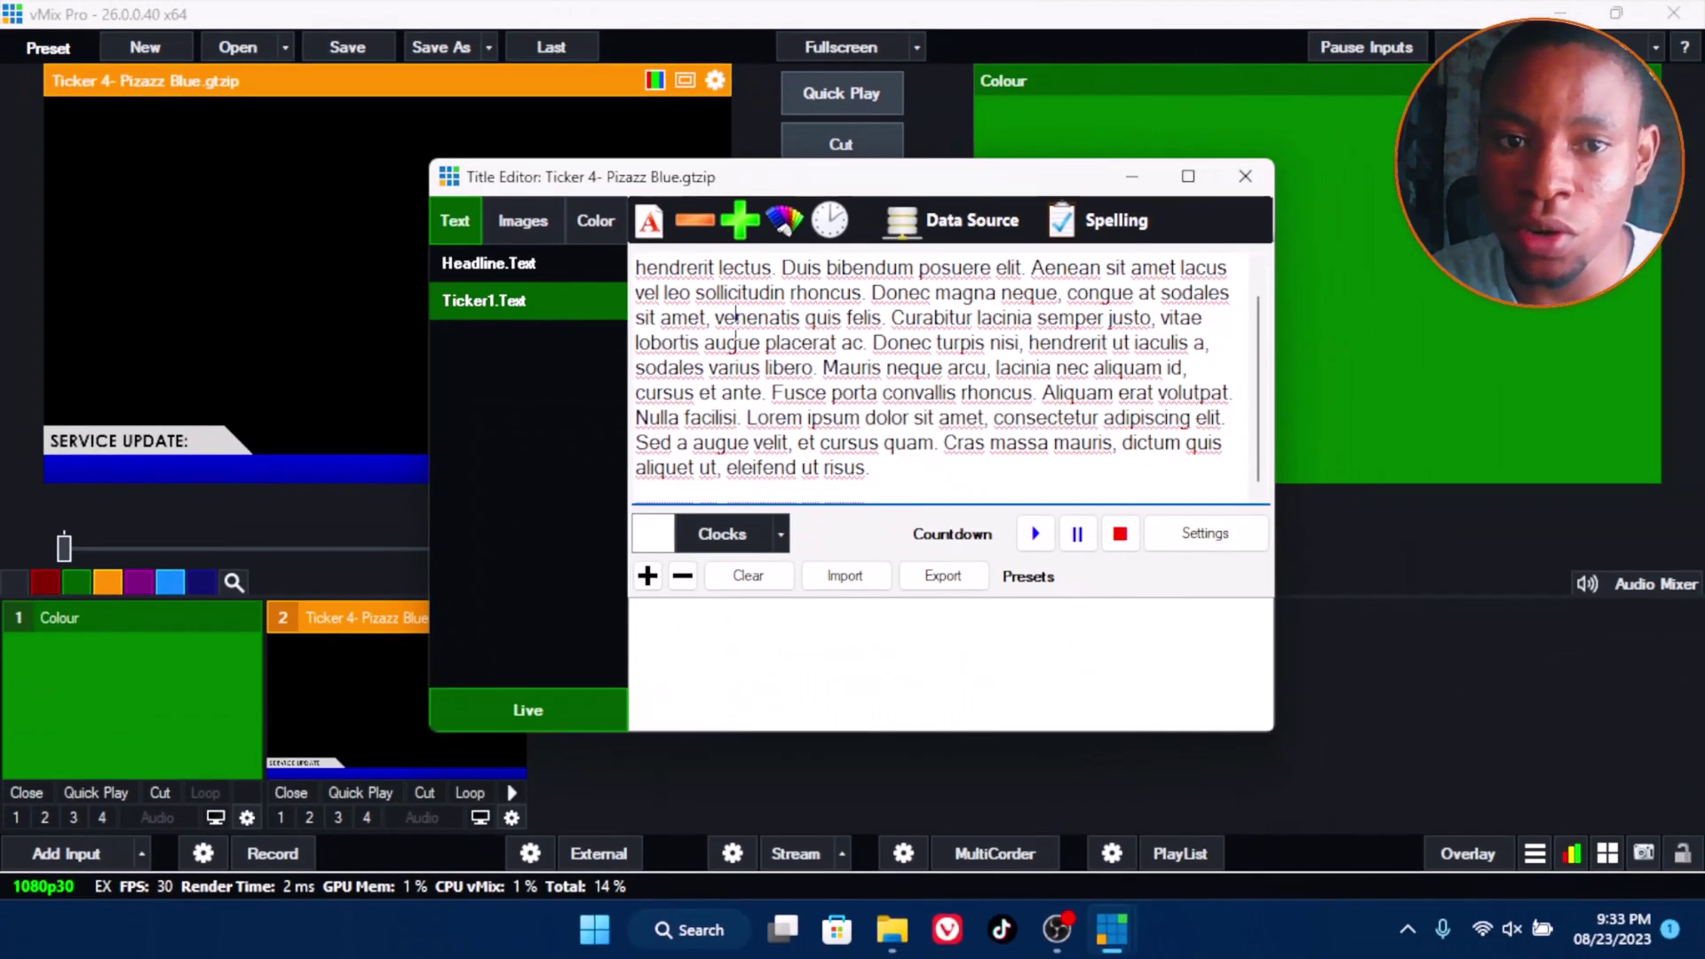
pyautogui.click(736, 329)
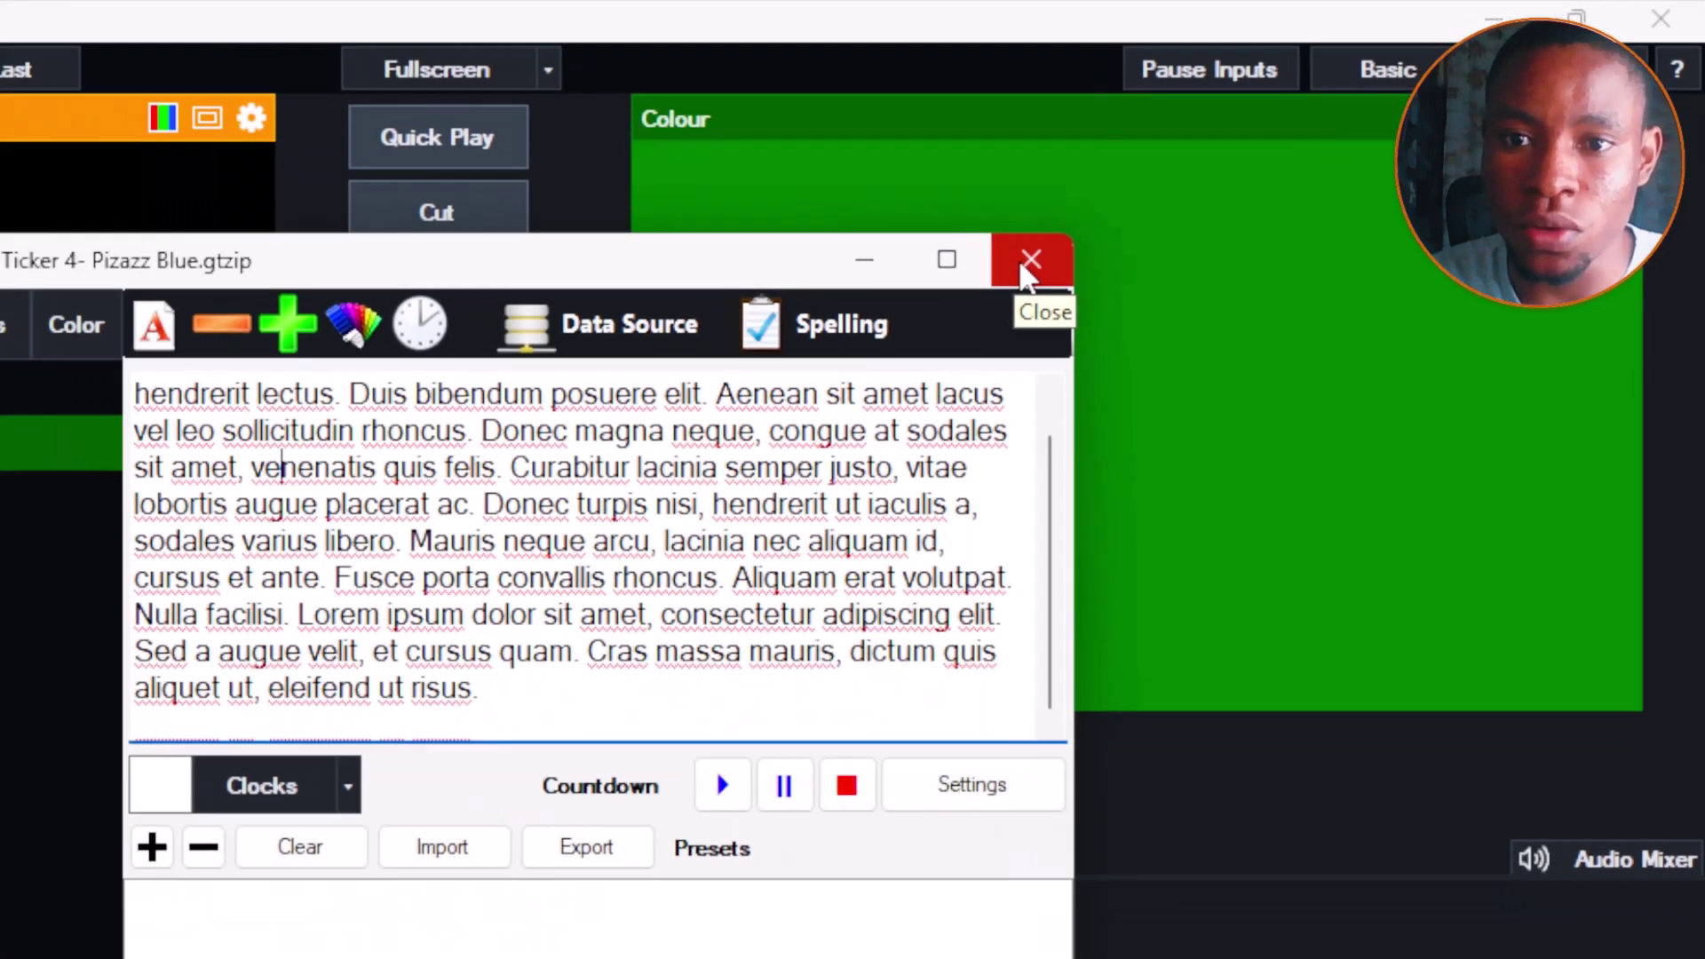
pyautogui.click(1244, 176)
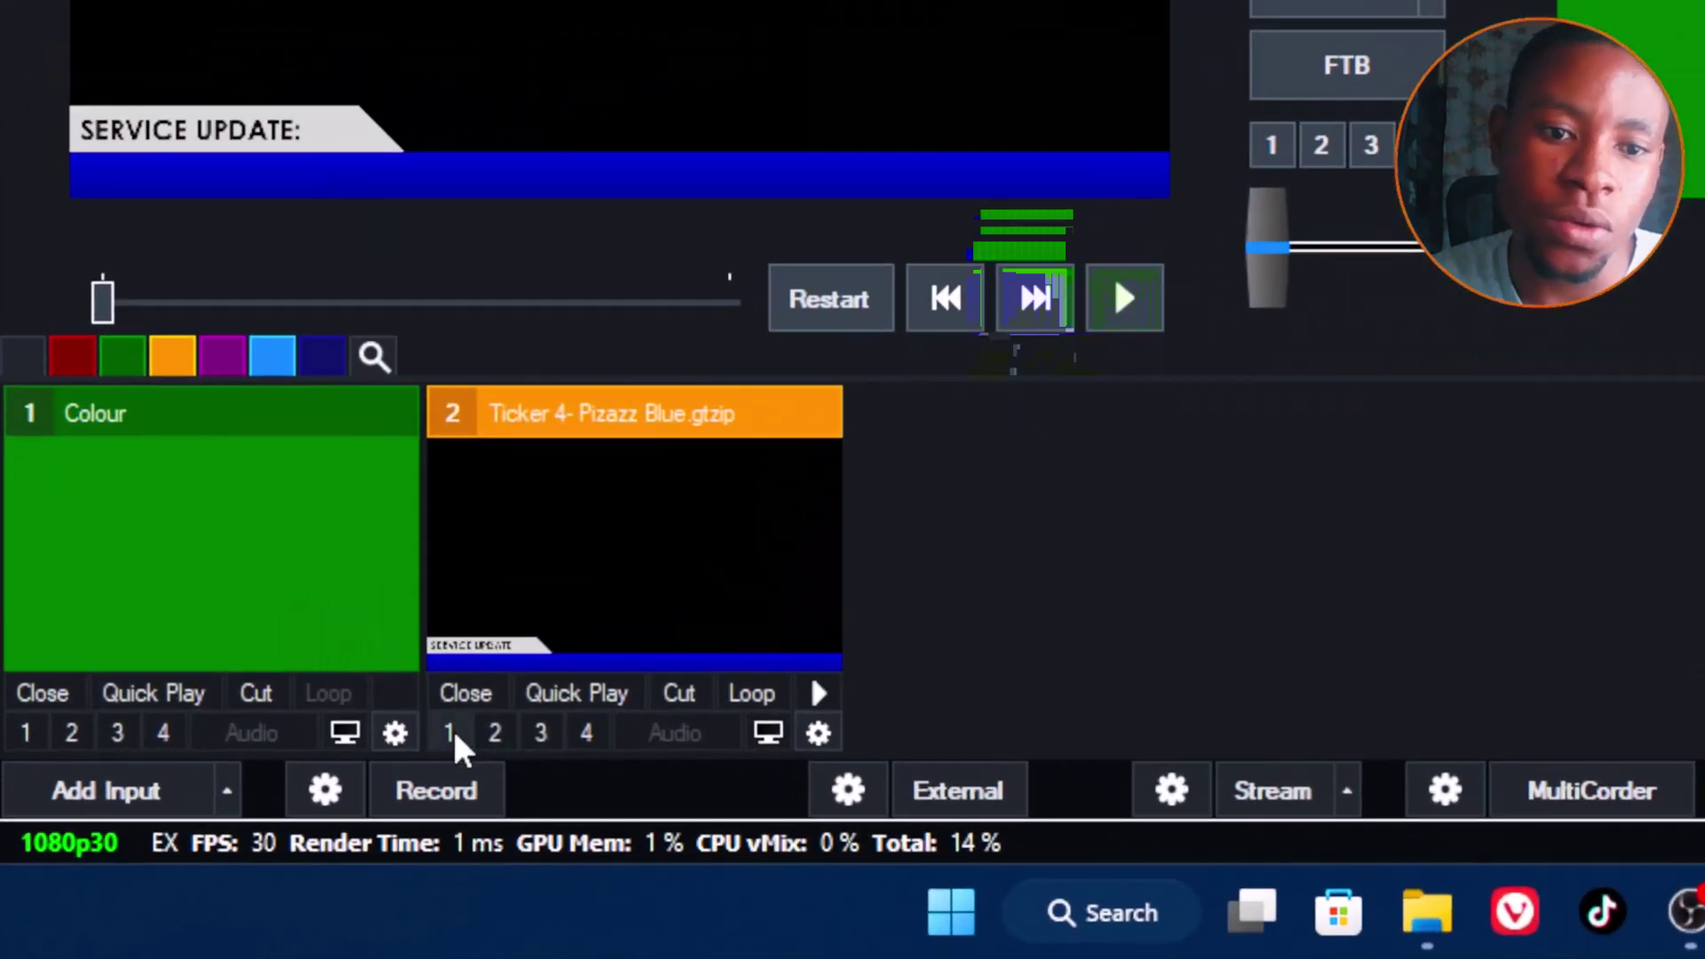
# Overlay and restart the SERVICE UPDATE ticker, record the output, then stop the recording.
pyautogui.click(583, 733)
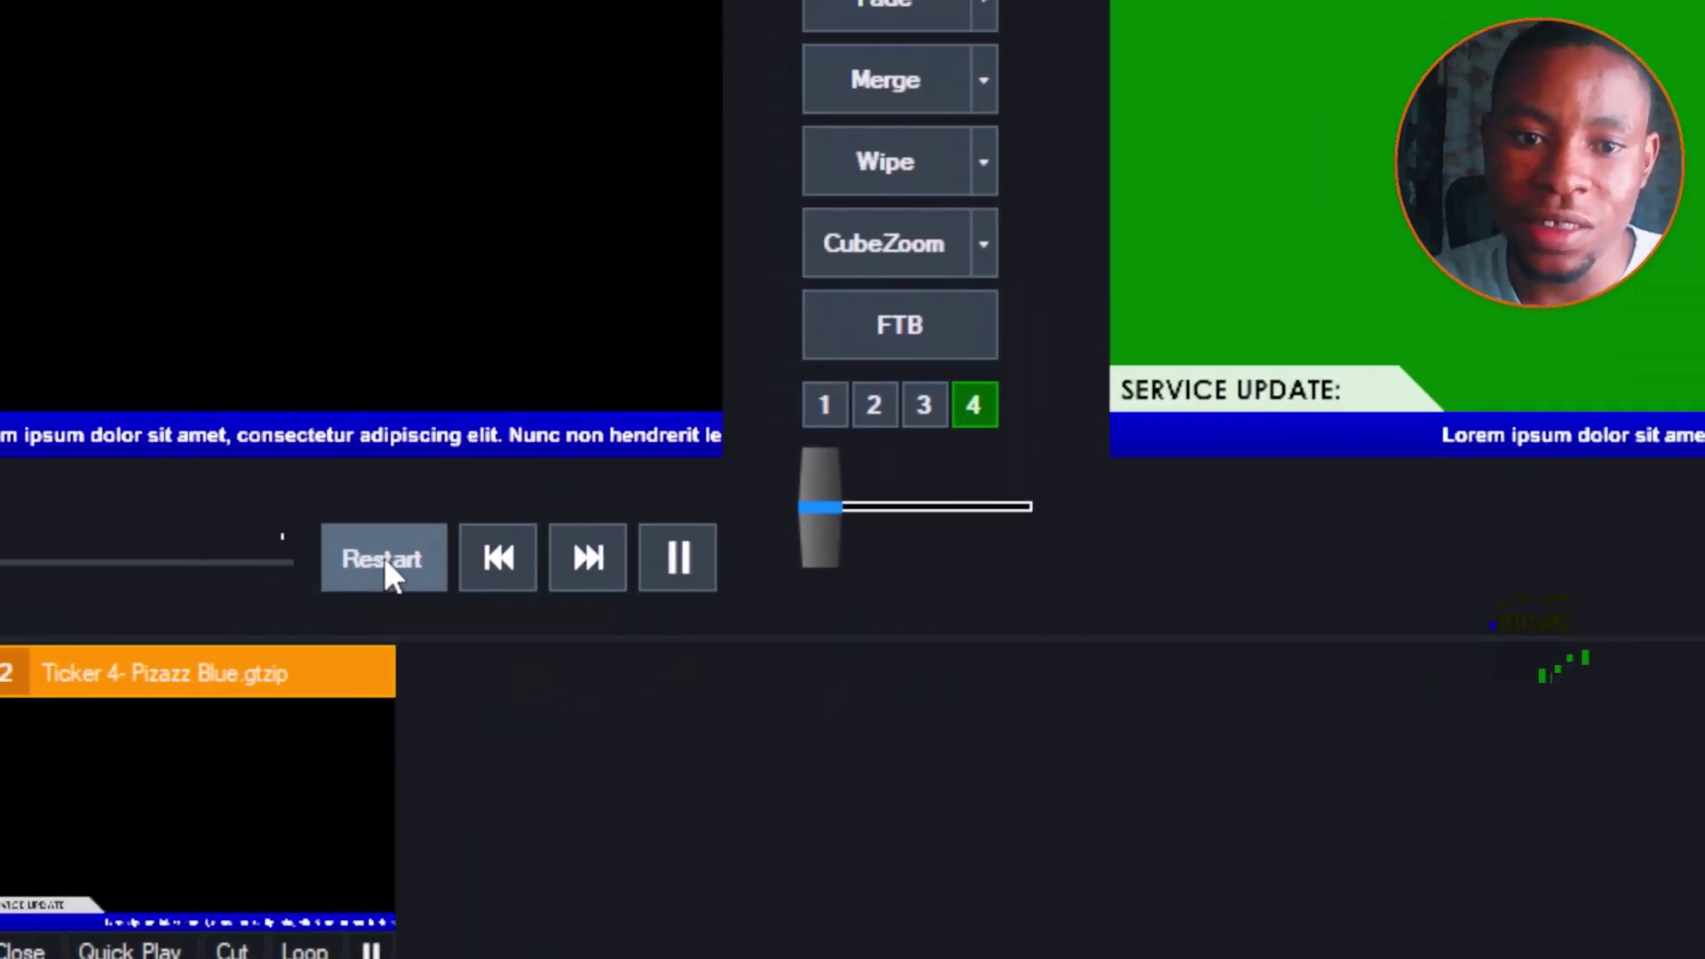
pyautogui.click(827, 312)
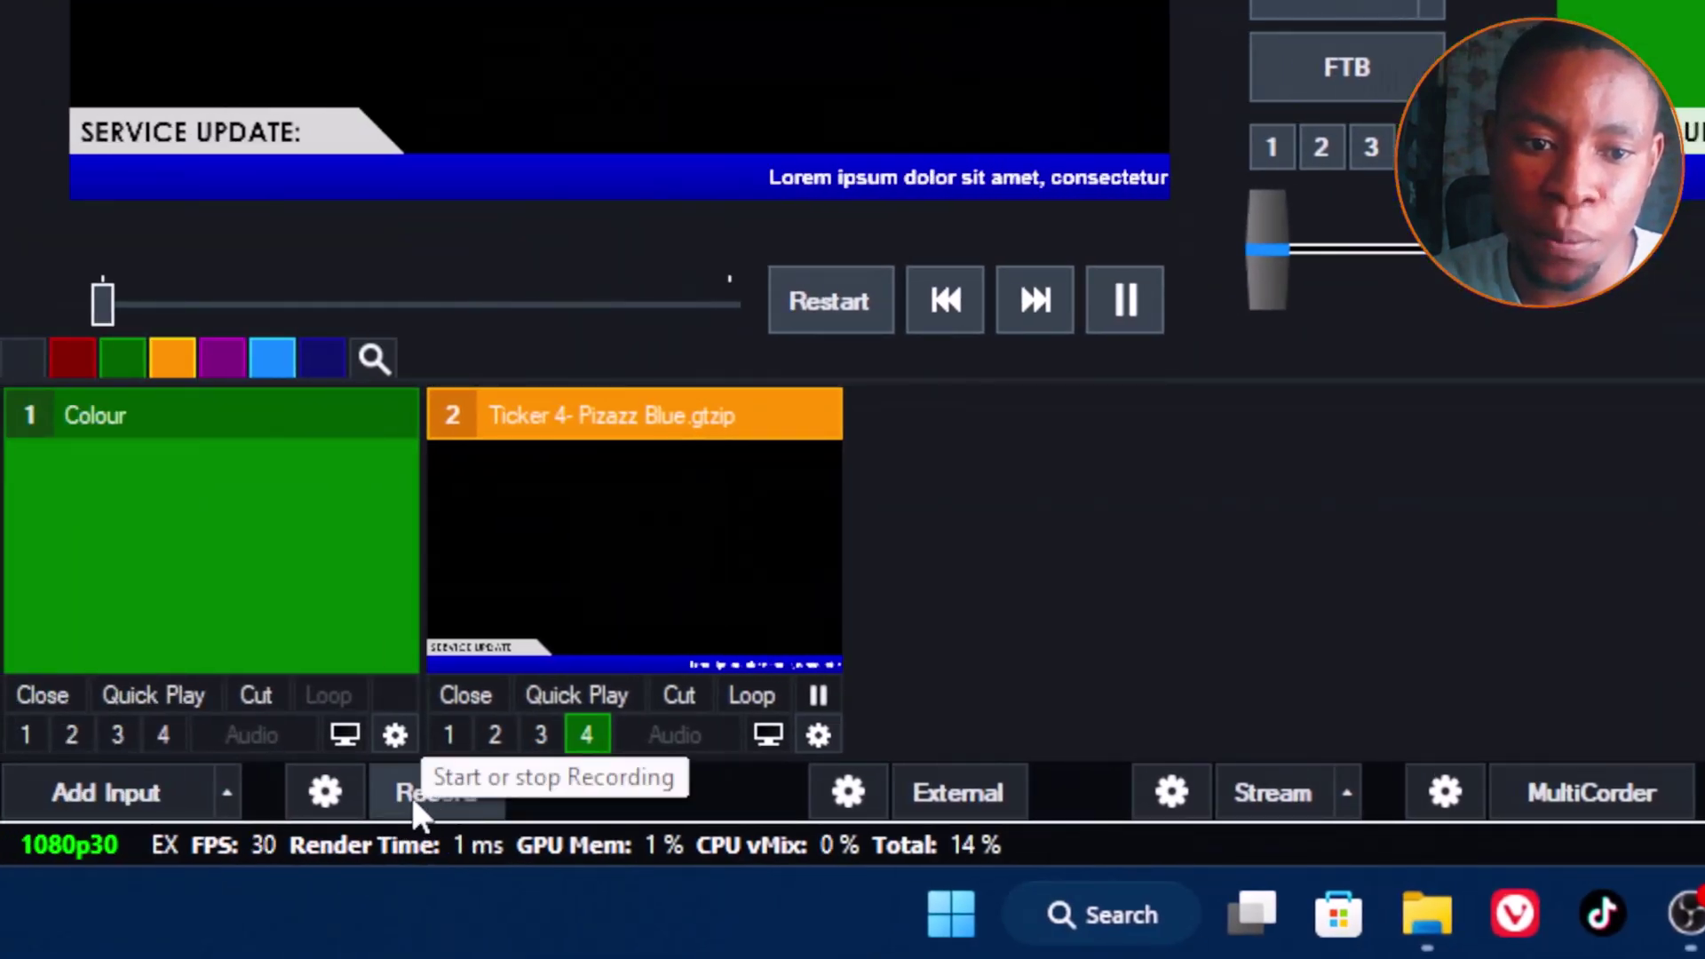
pyautogui.click(412, 794)
pyautogui.click(1241, 413)
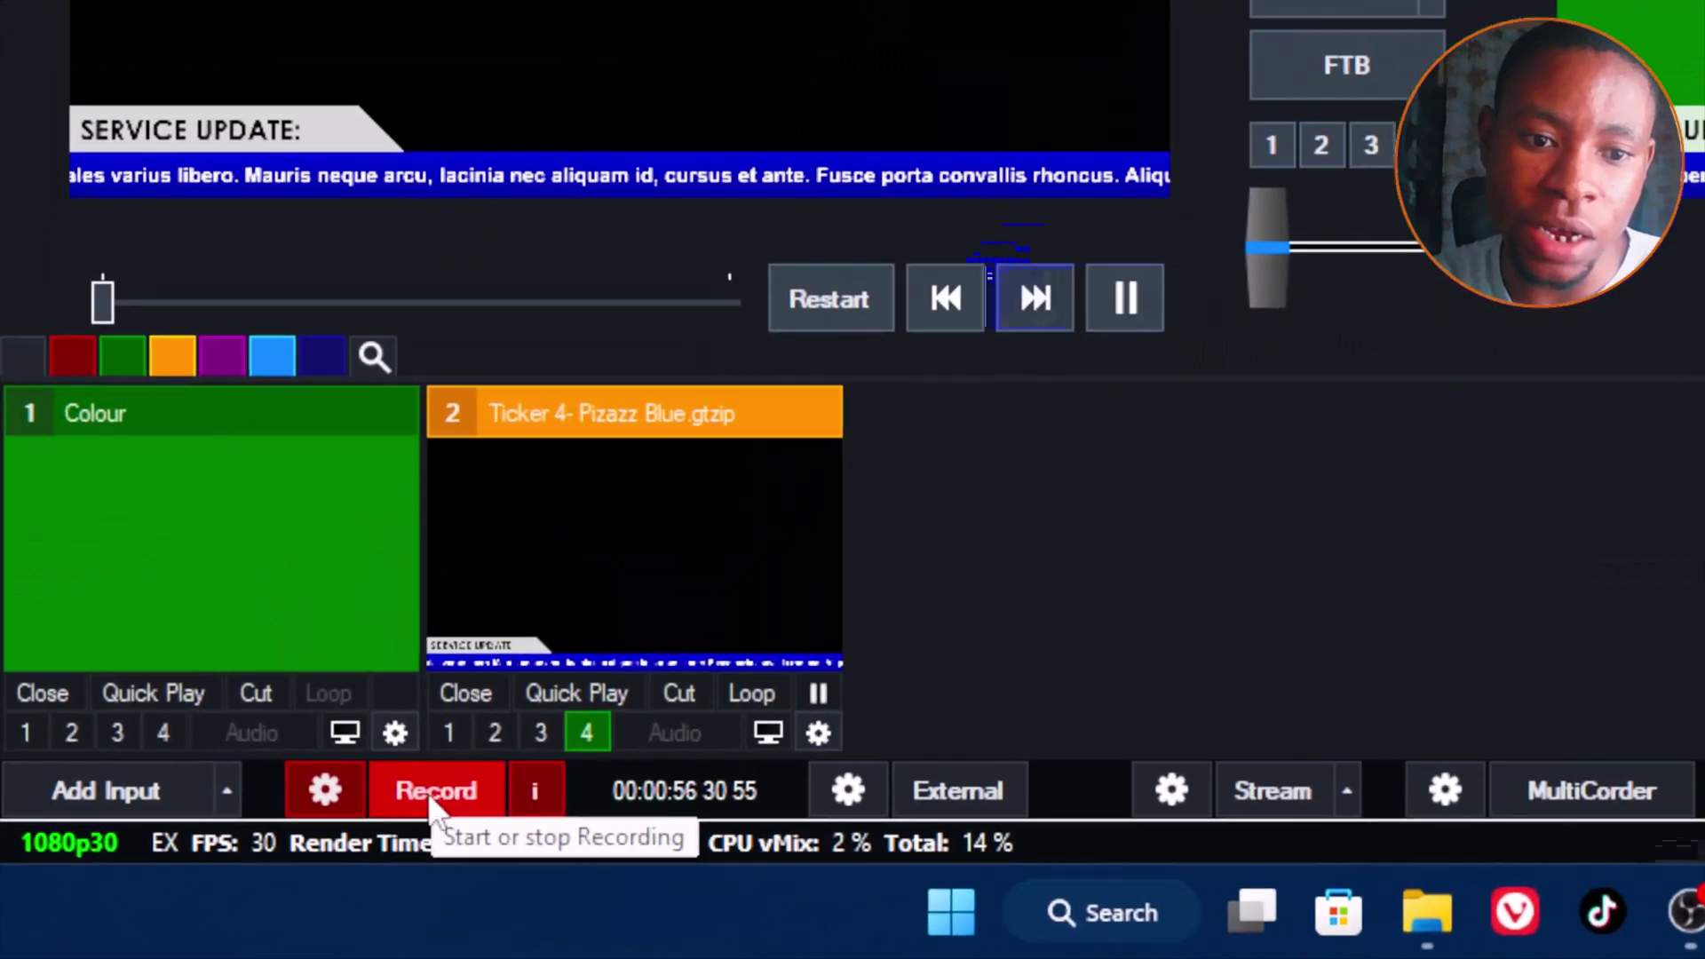
pyautogui.click(433, 793)
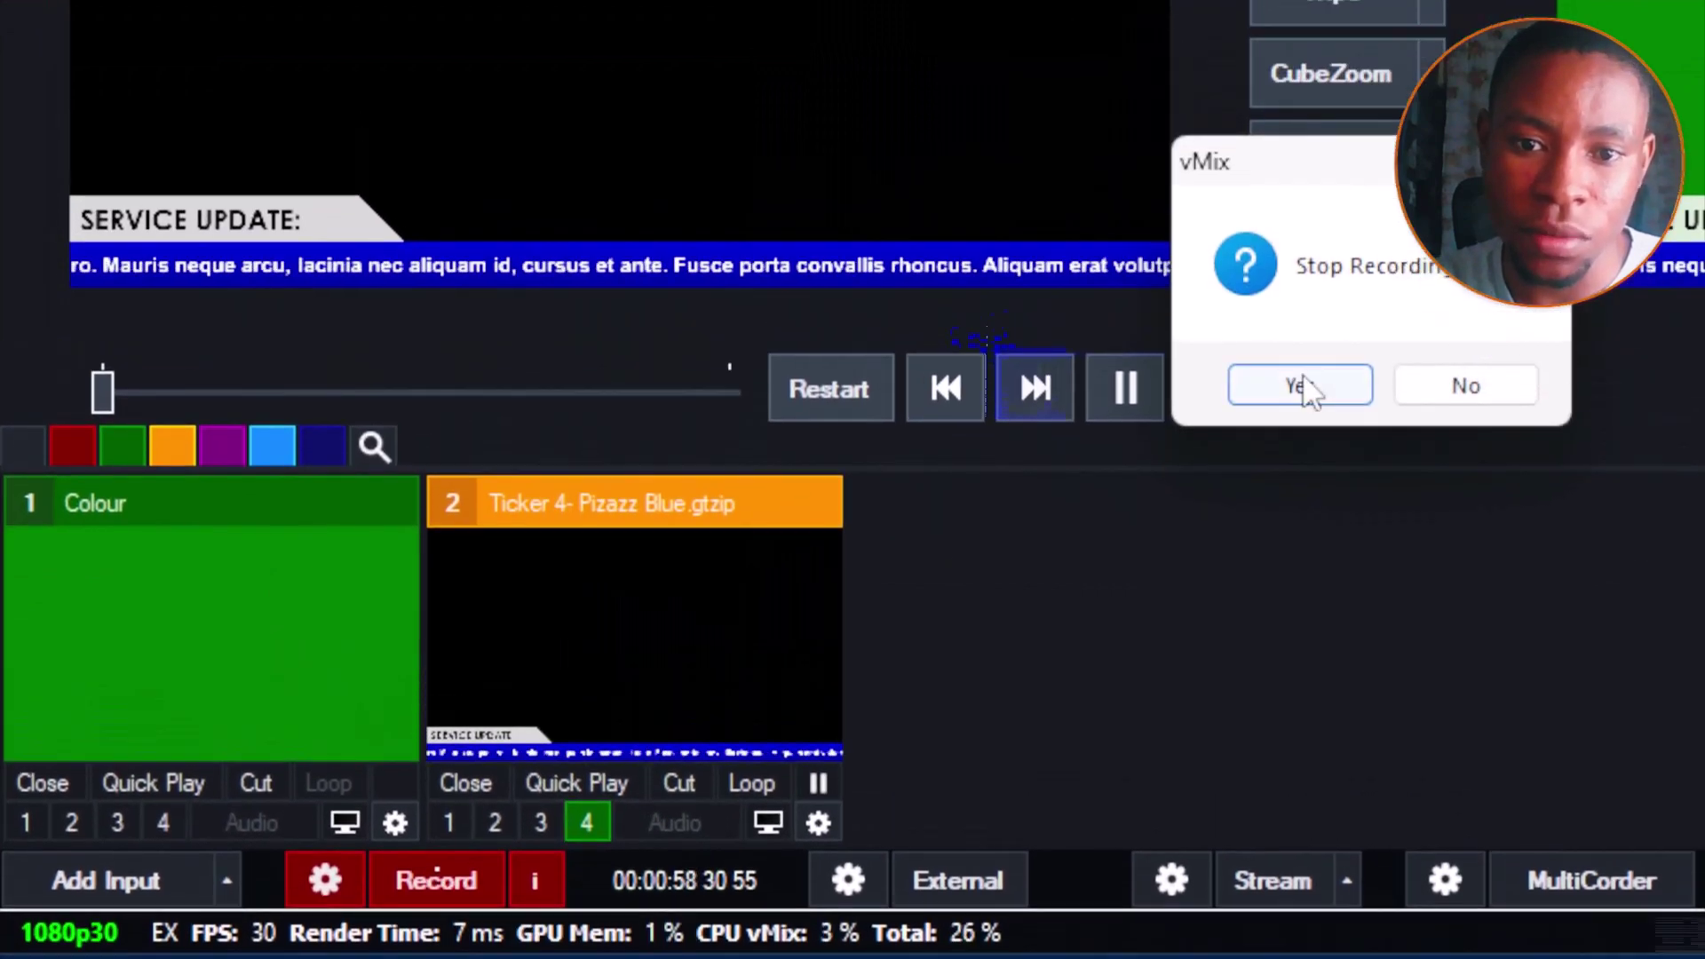
pyautogui.click(1300, 397)
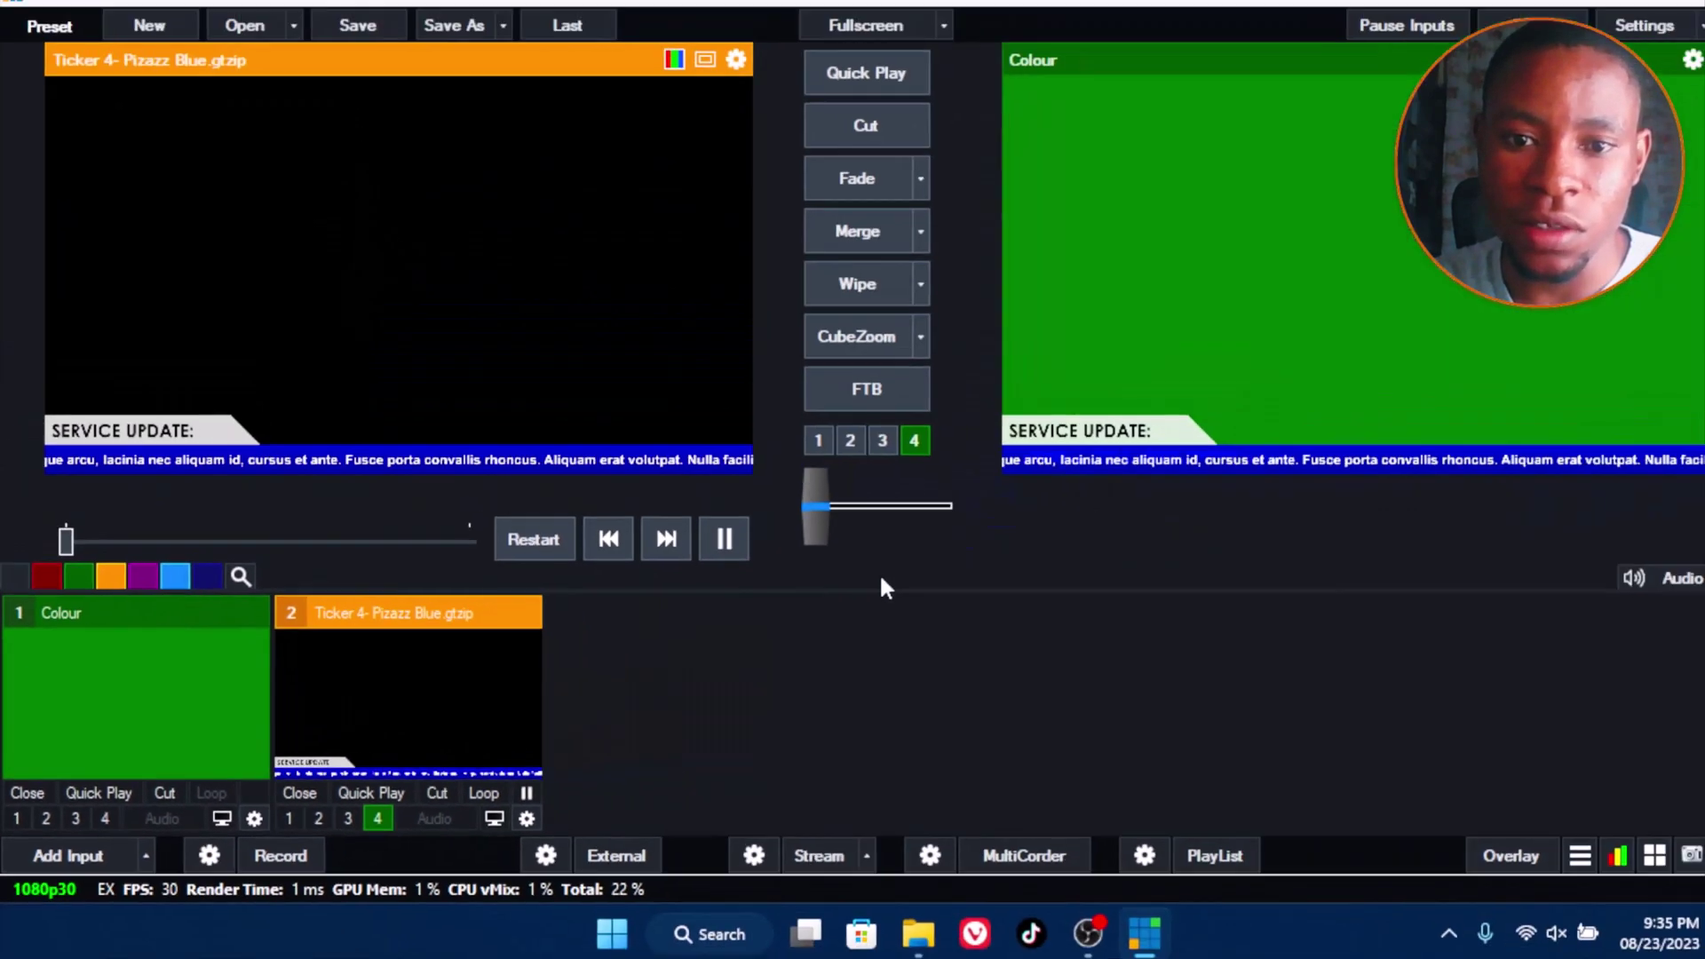
# In OBS Studio, create a new Media Source named Media Source 2.
pyautogui.click(1056, 929)
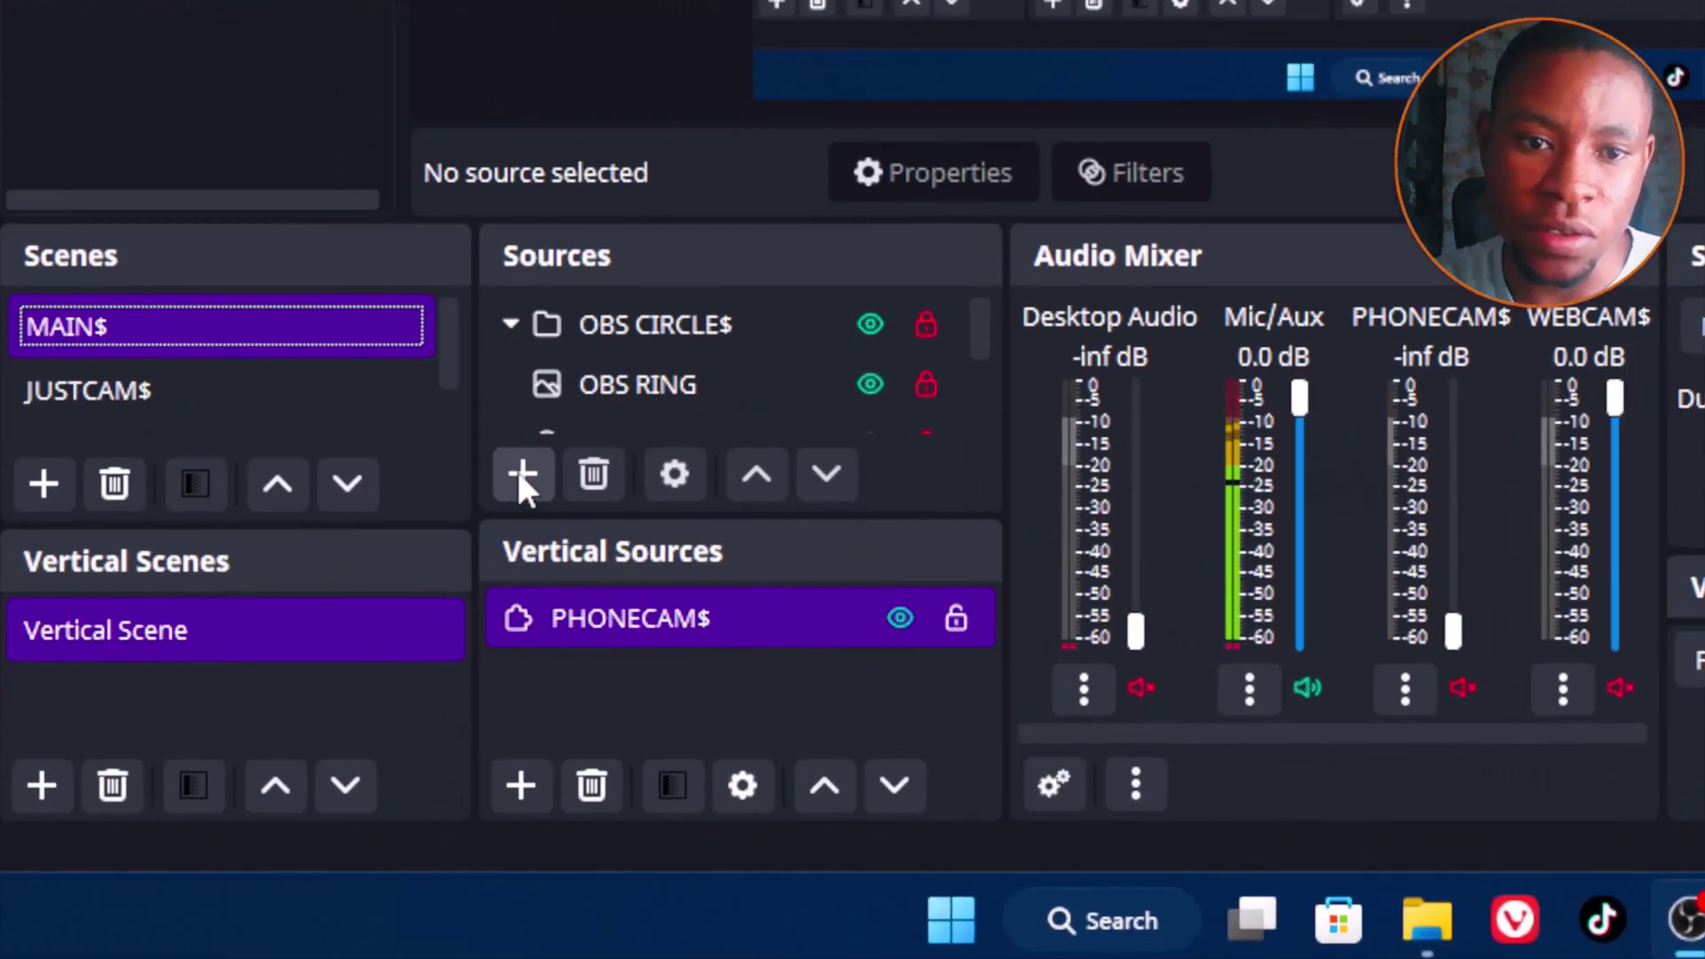
pyautogui.click(521, 476)
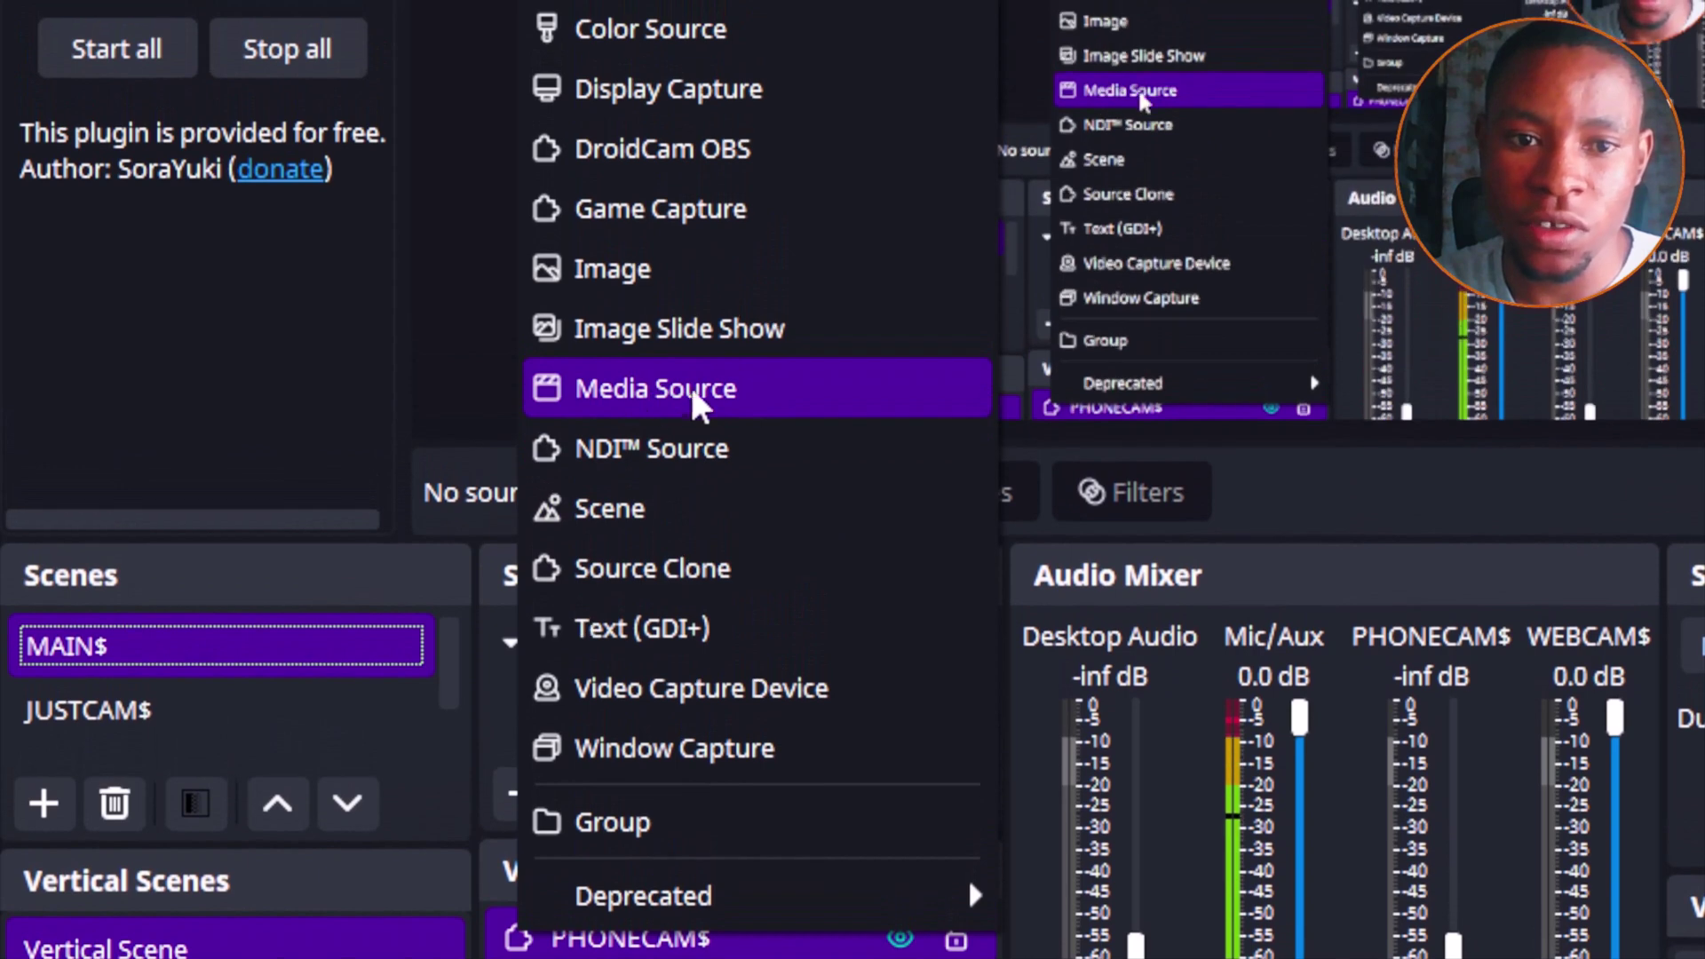
pyautogui.click(698, 391)
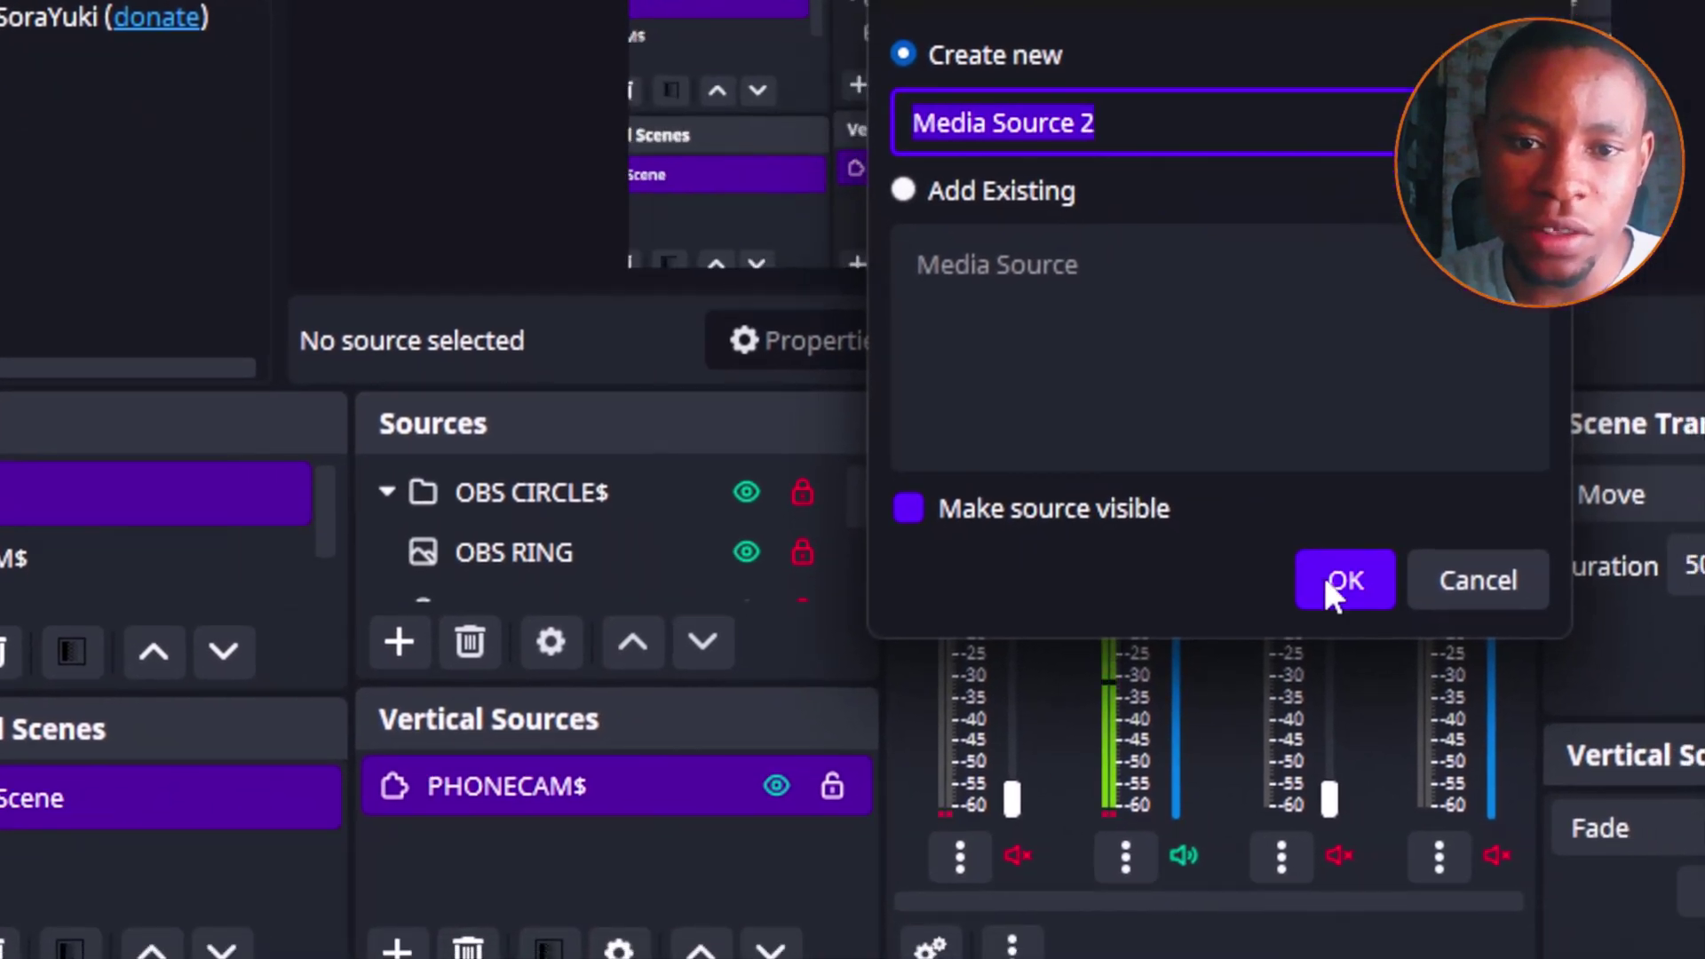
pyautogui.click(1327, 579)
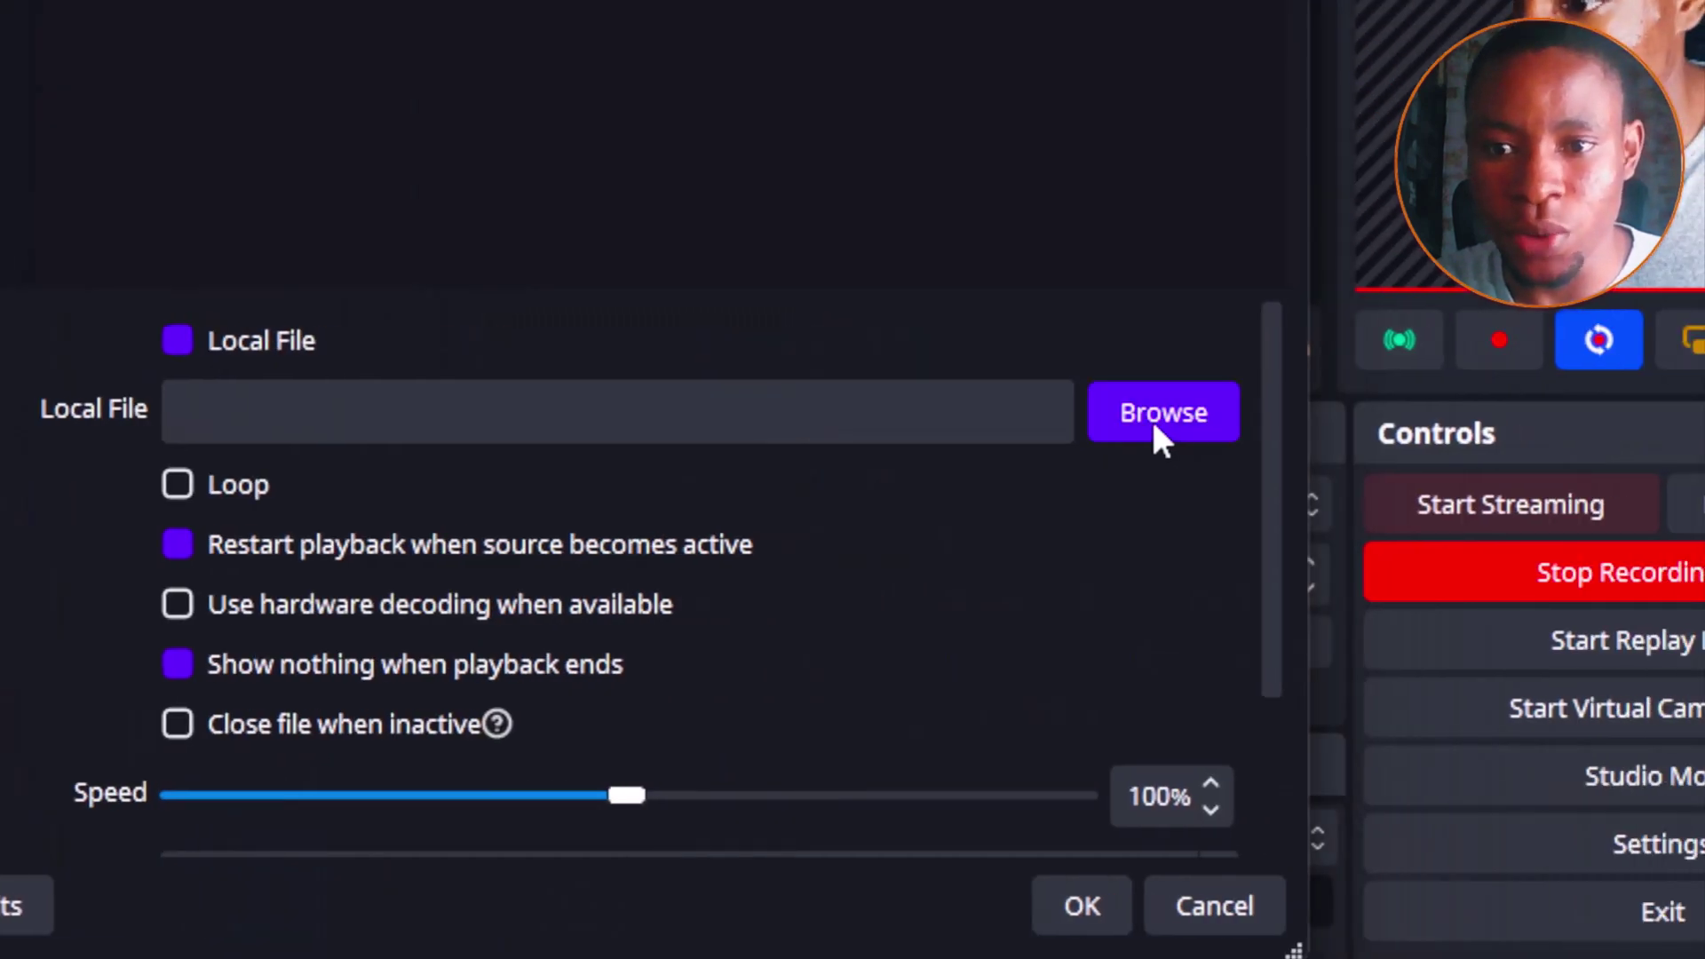
# Load NEW SERVICE 09-34-25 PM.mp4 into Media Source 2 with Loop enabled.
pyautogui.click(1154, 425)
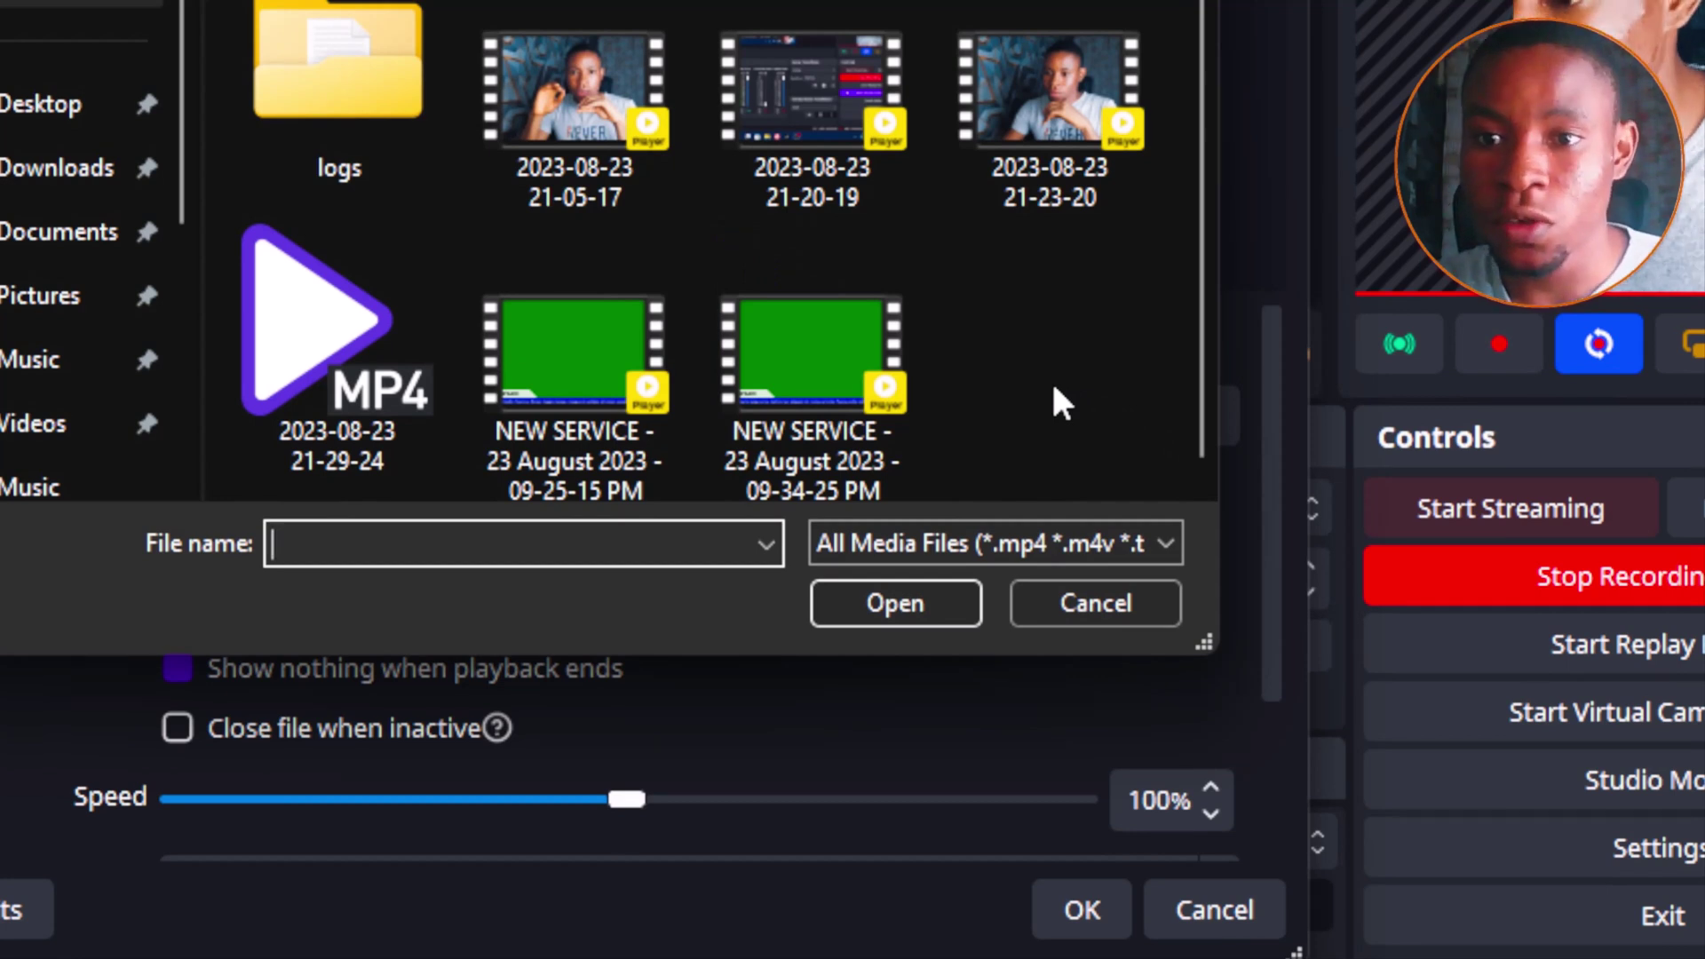
pyautogui.click(818, 380)
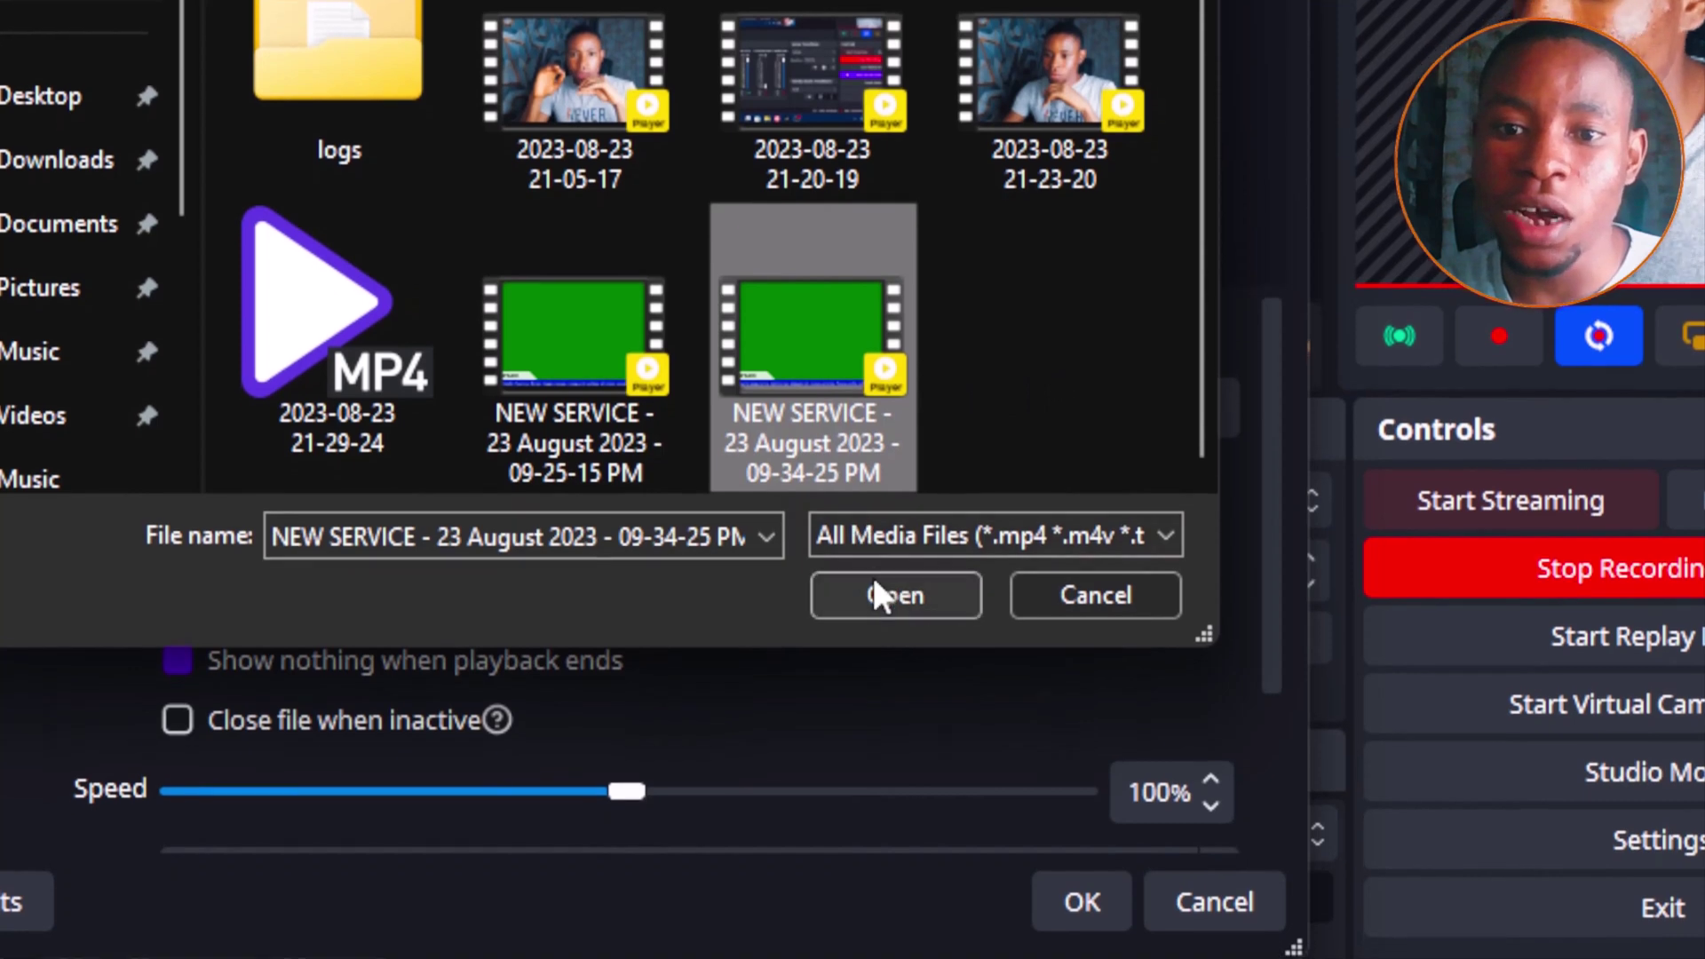
pyautogui.click(881, 606)
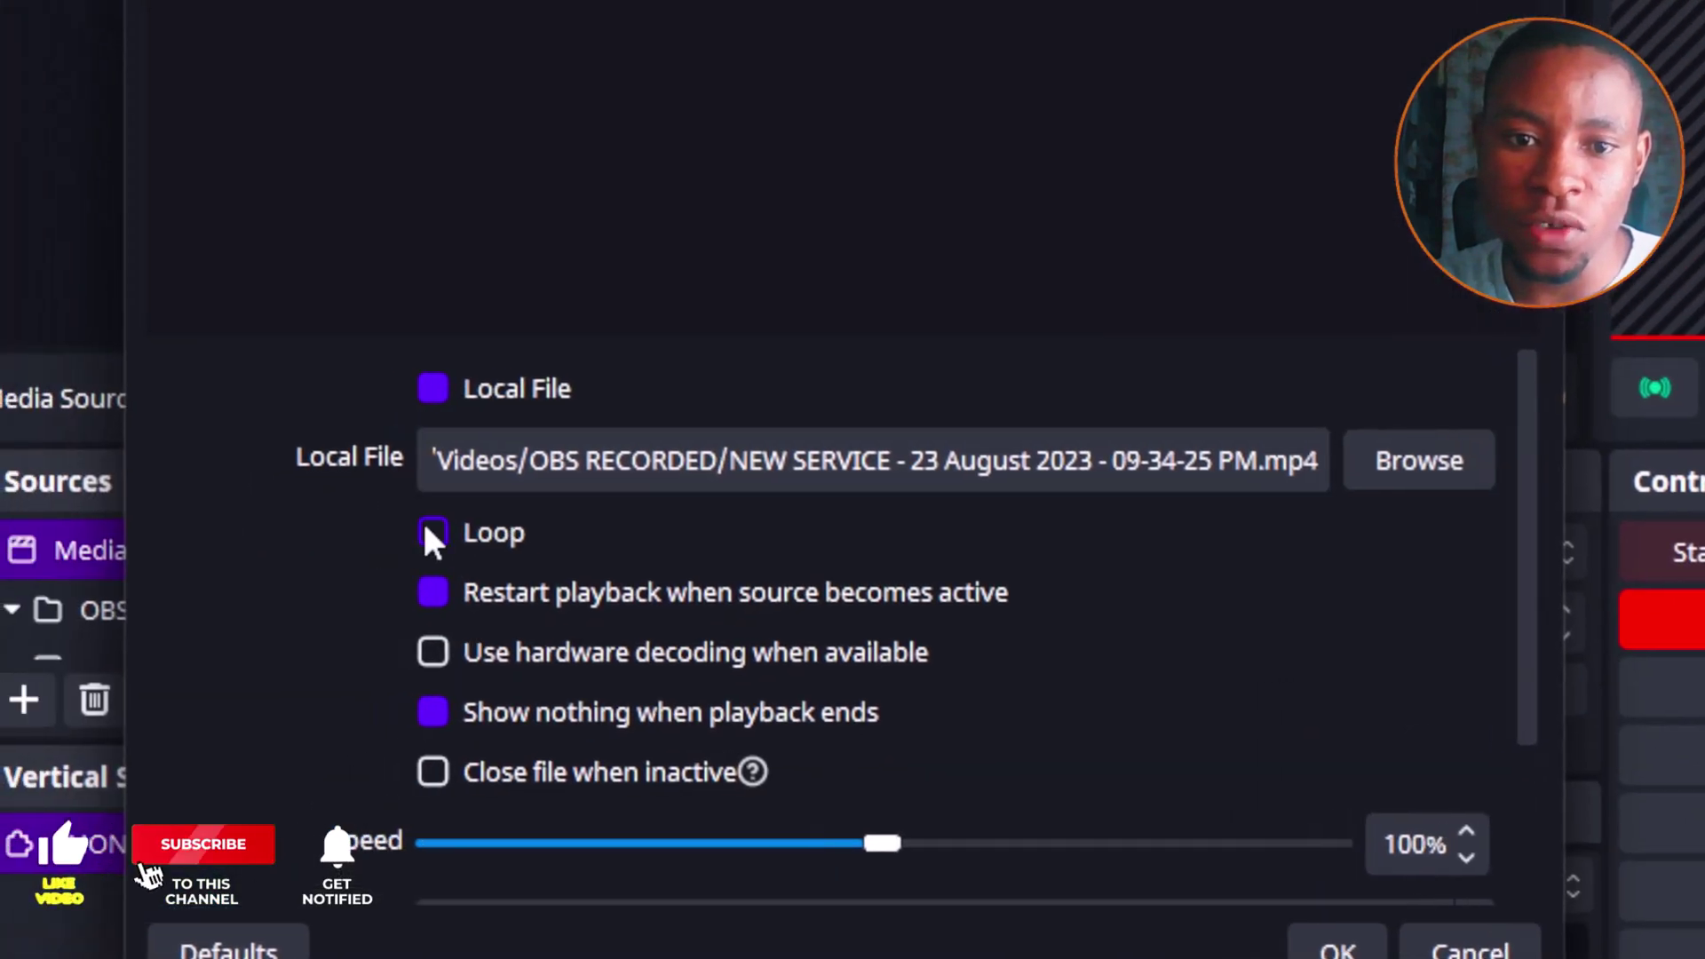
pyautogui.click(430, 528)
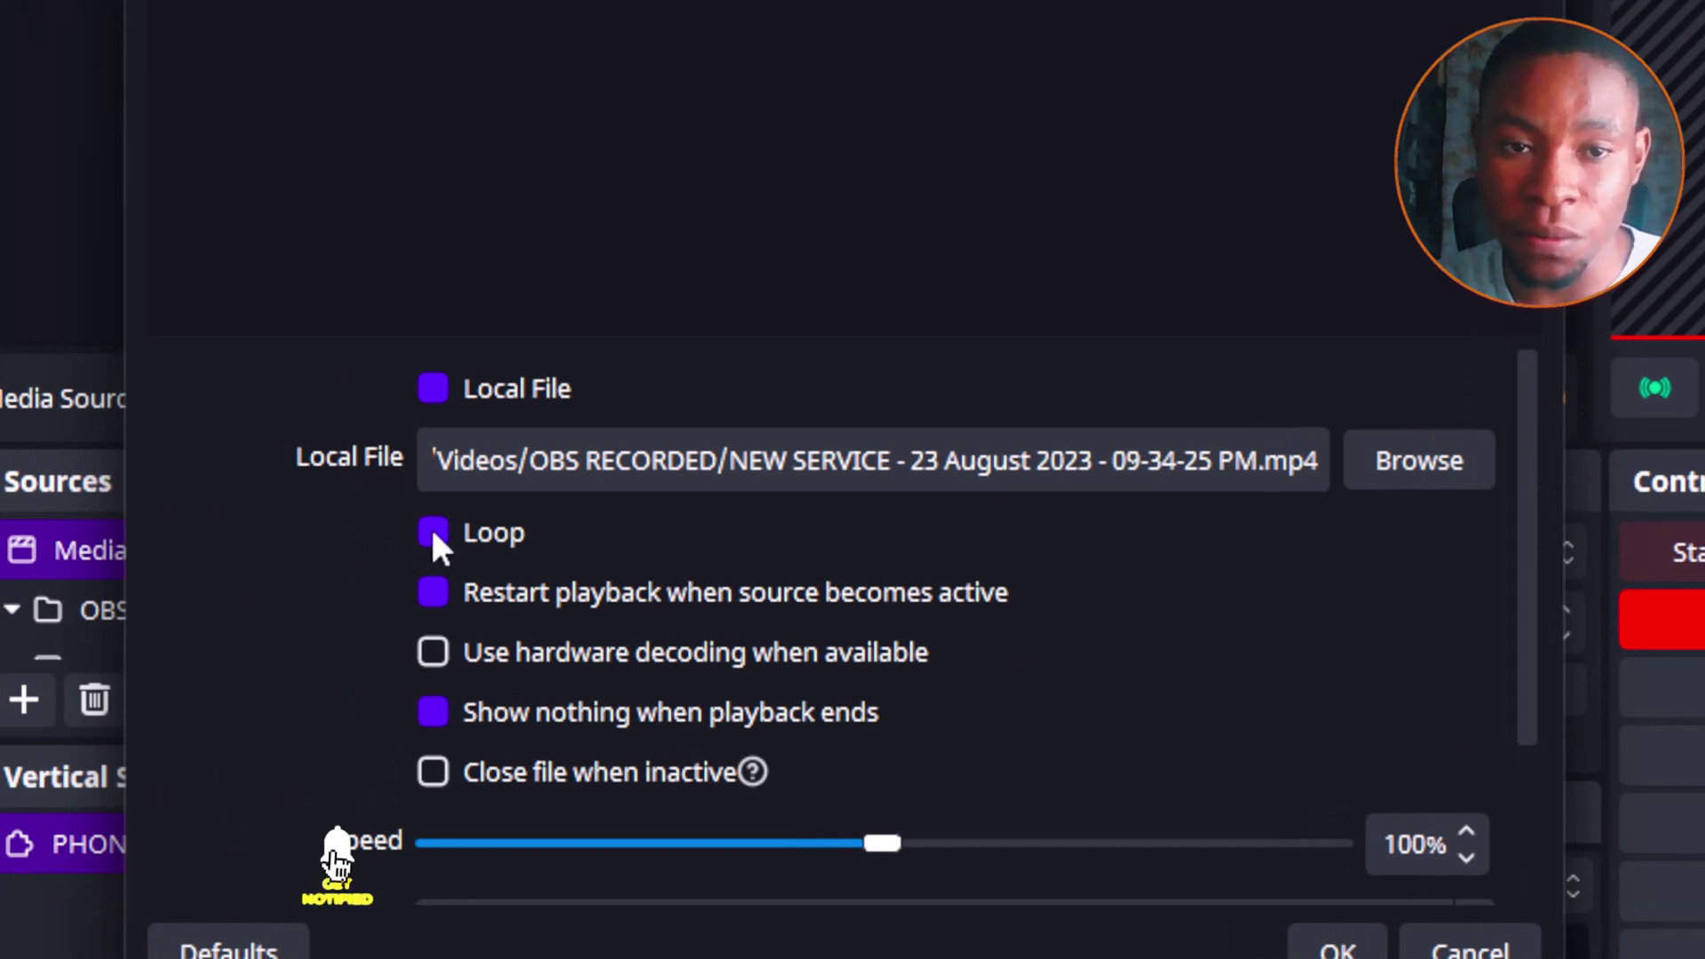
pyautogui.click(1324, 755)
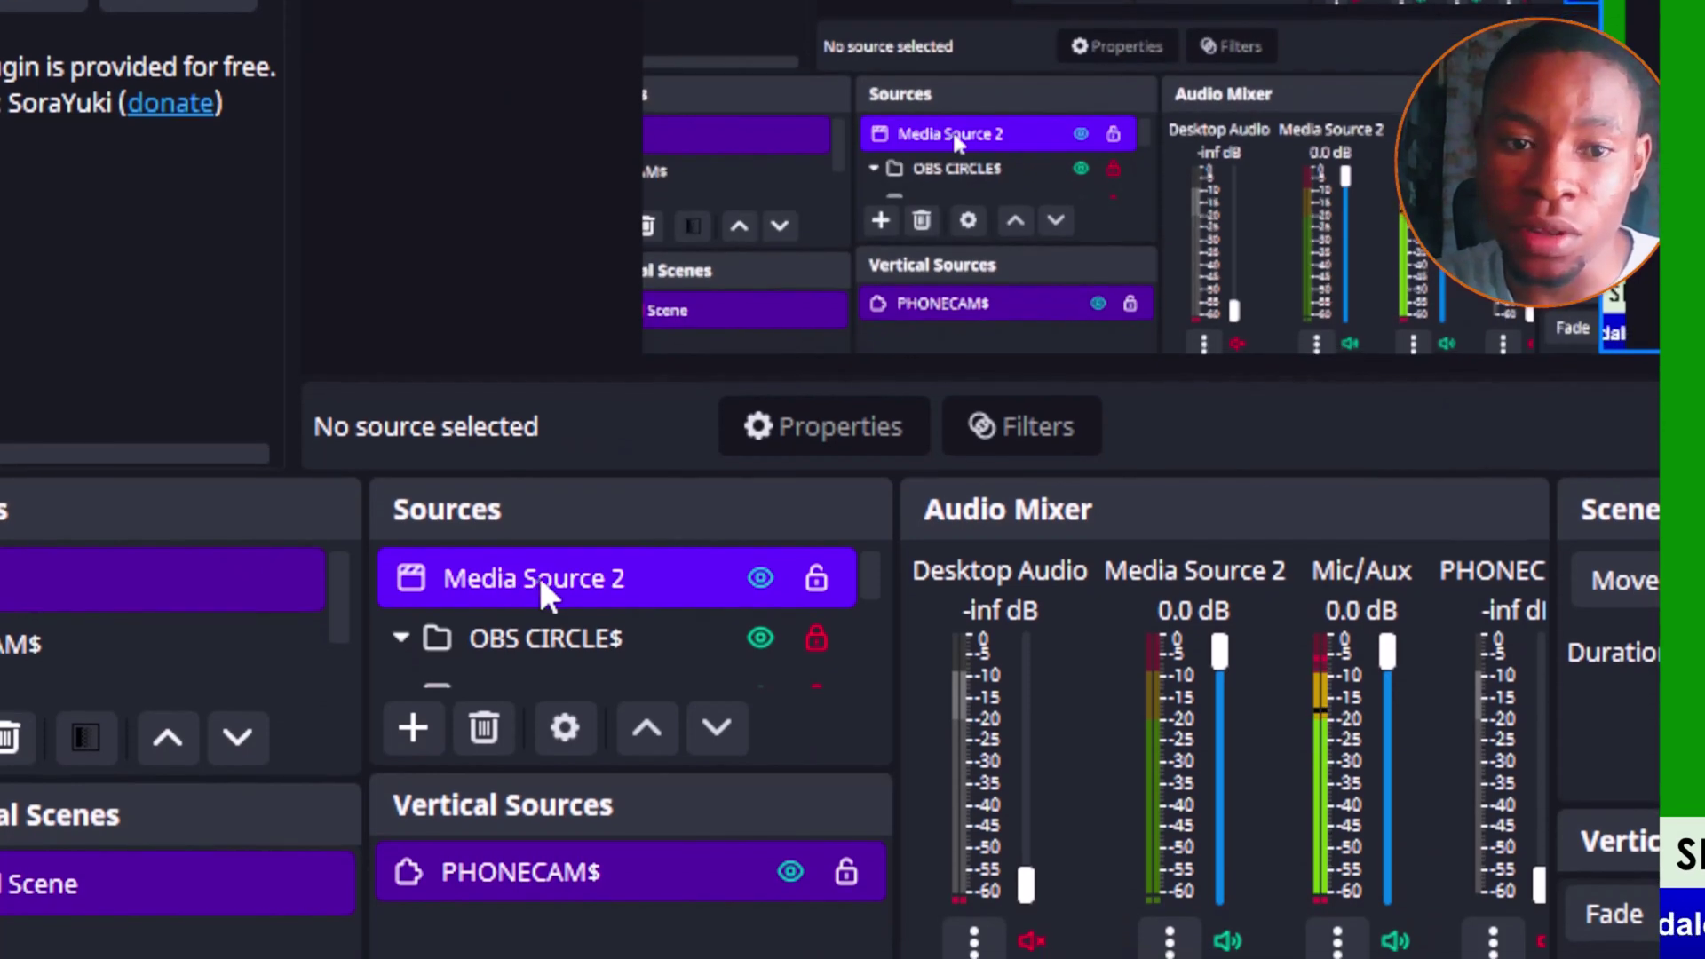
# Add a Chroma Key effect filter to Media Source 2 from its Filters window.
pyautogui.rightClick(533, 573)
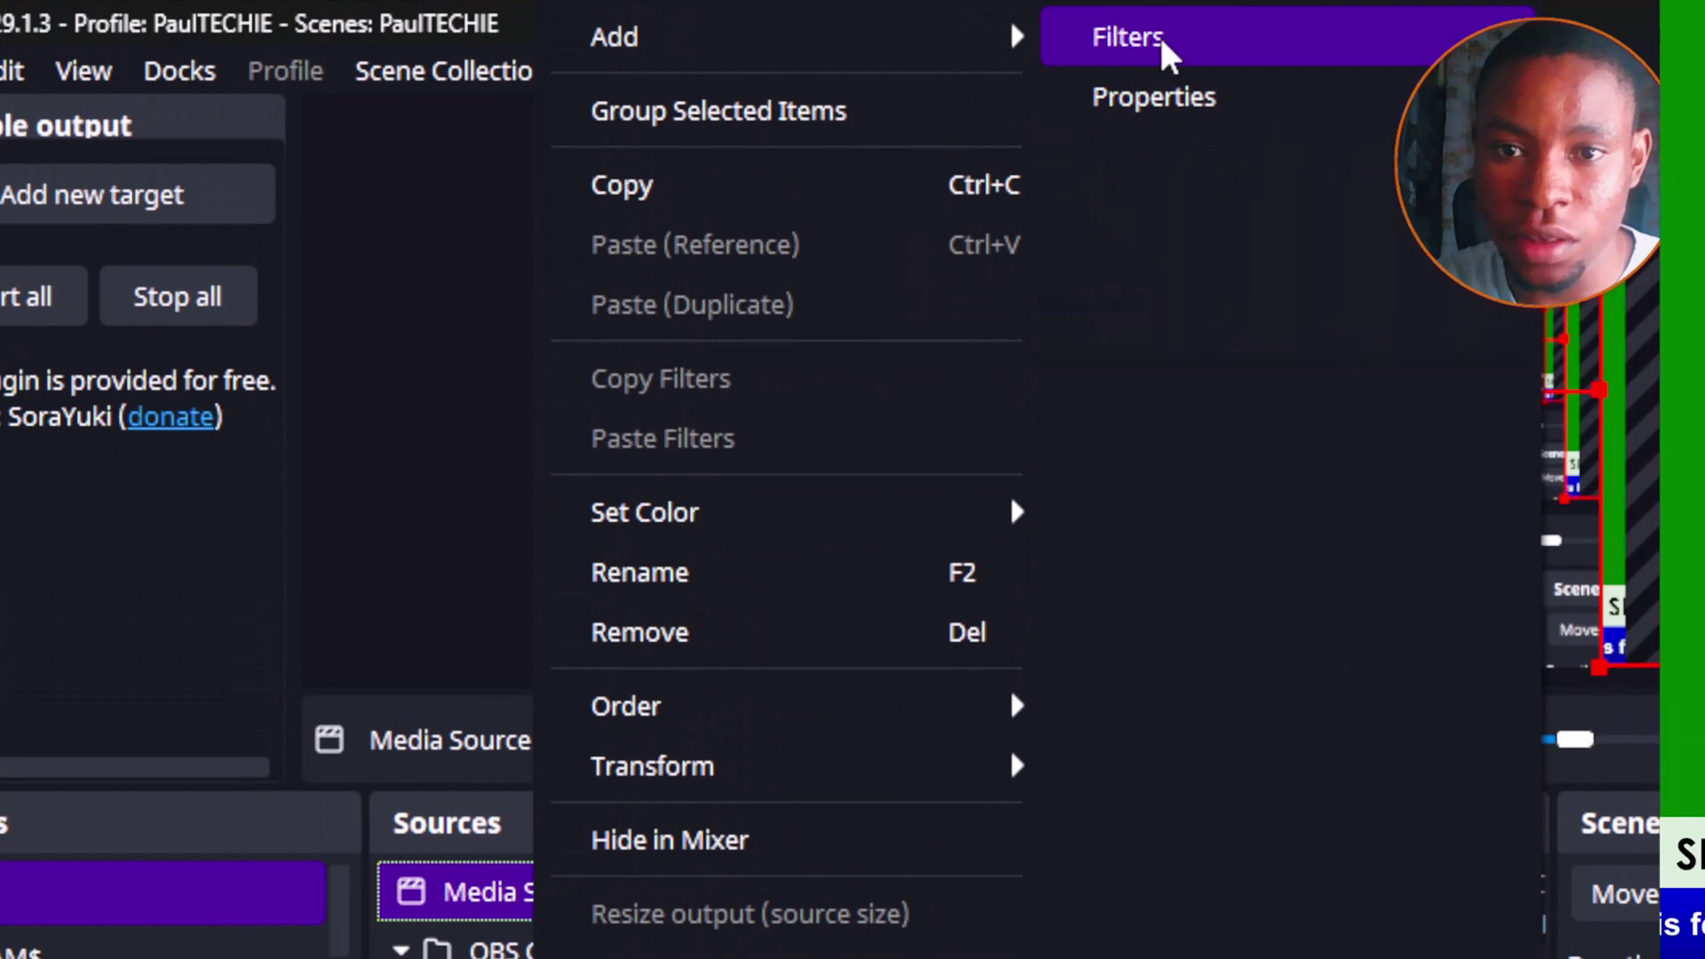
pyautogui.click(1158, 38)
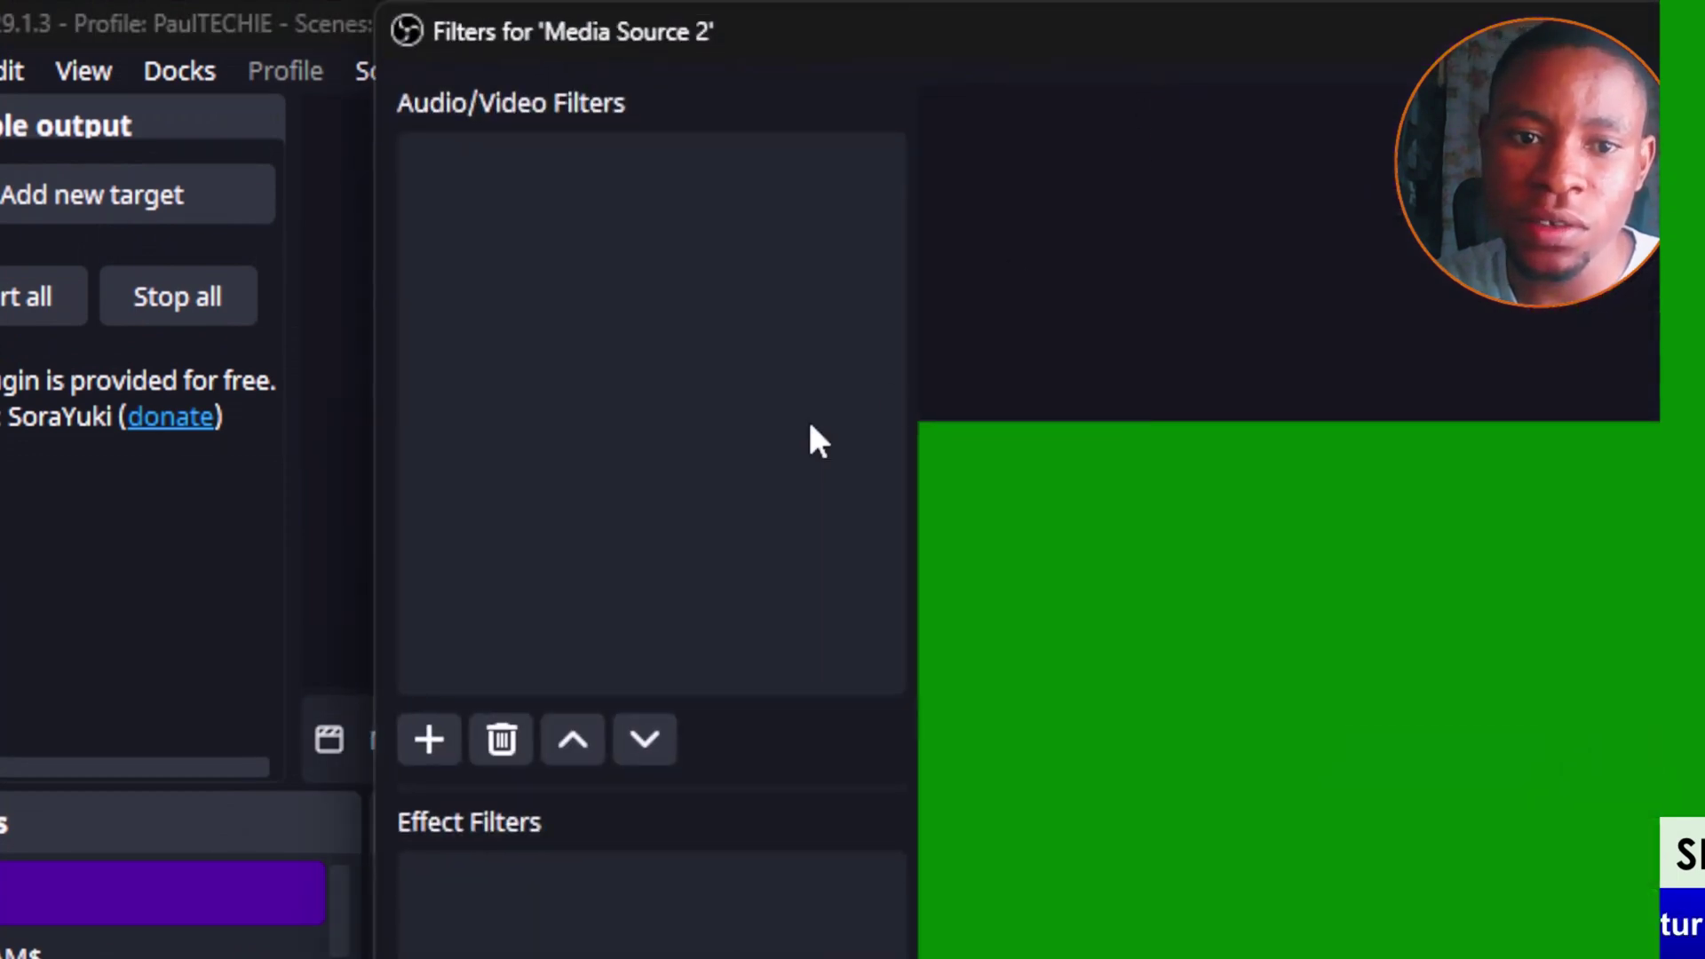
pyautogui.moveTo(440, 16); pyautogui.dragTo(670, 55)
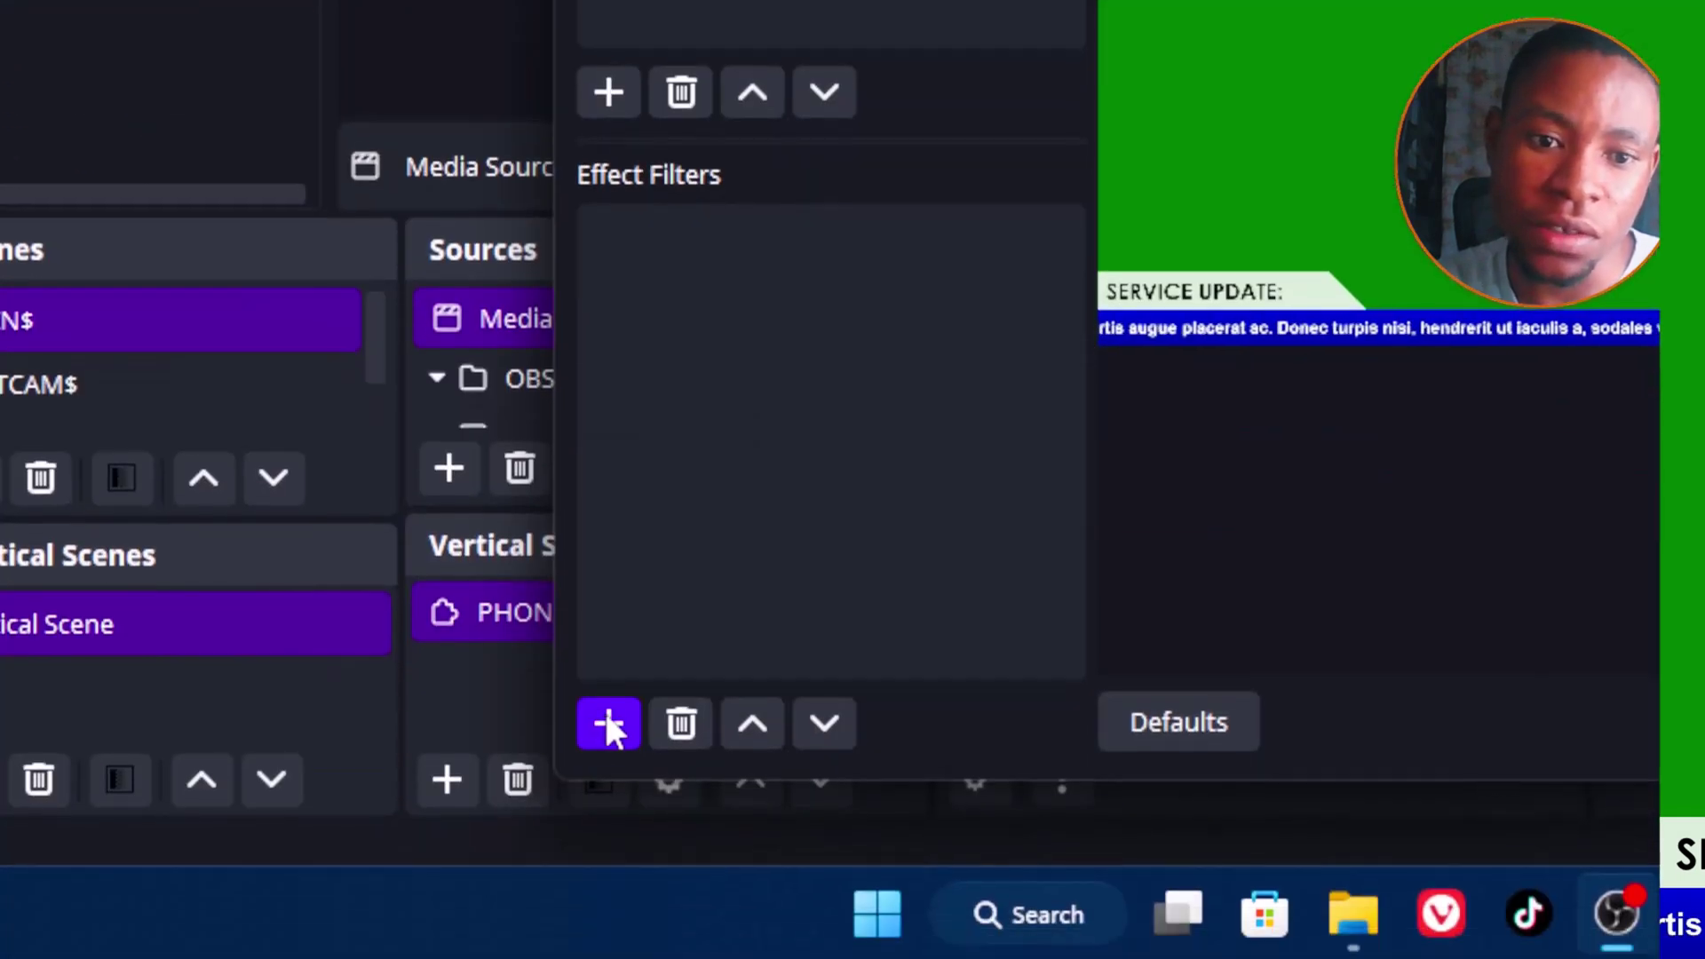
pyautogui.click(611, 951)
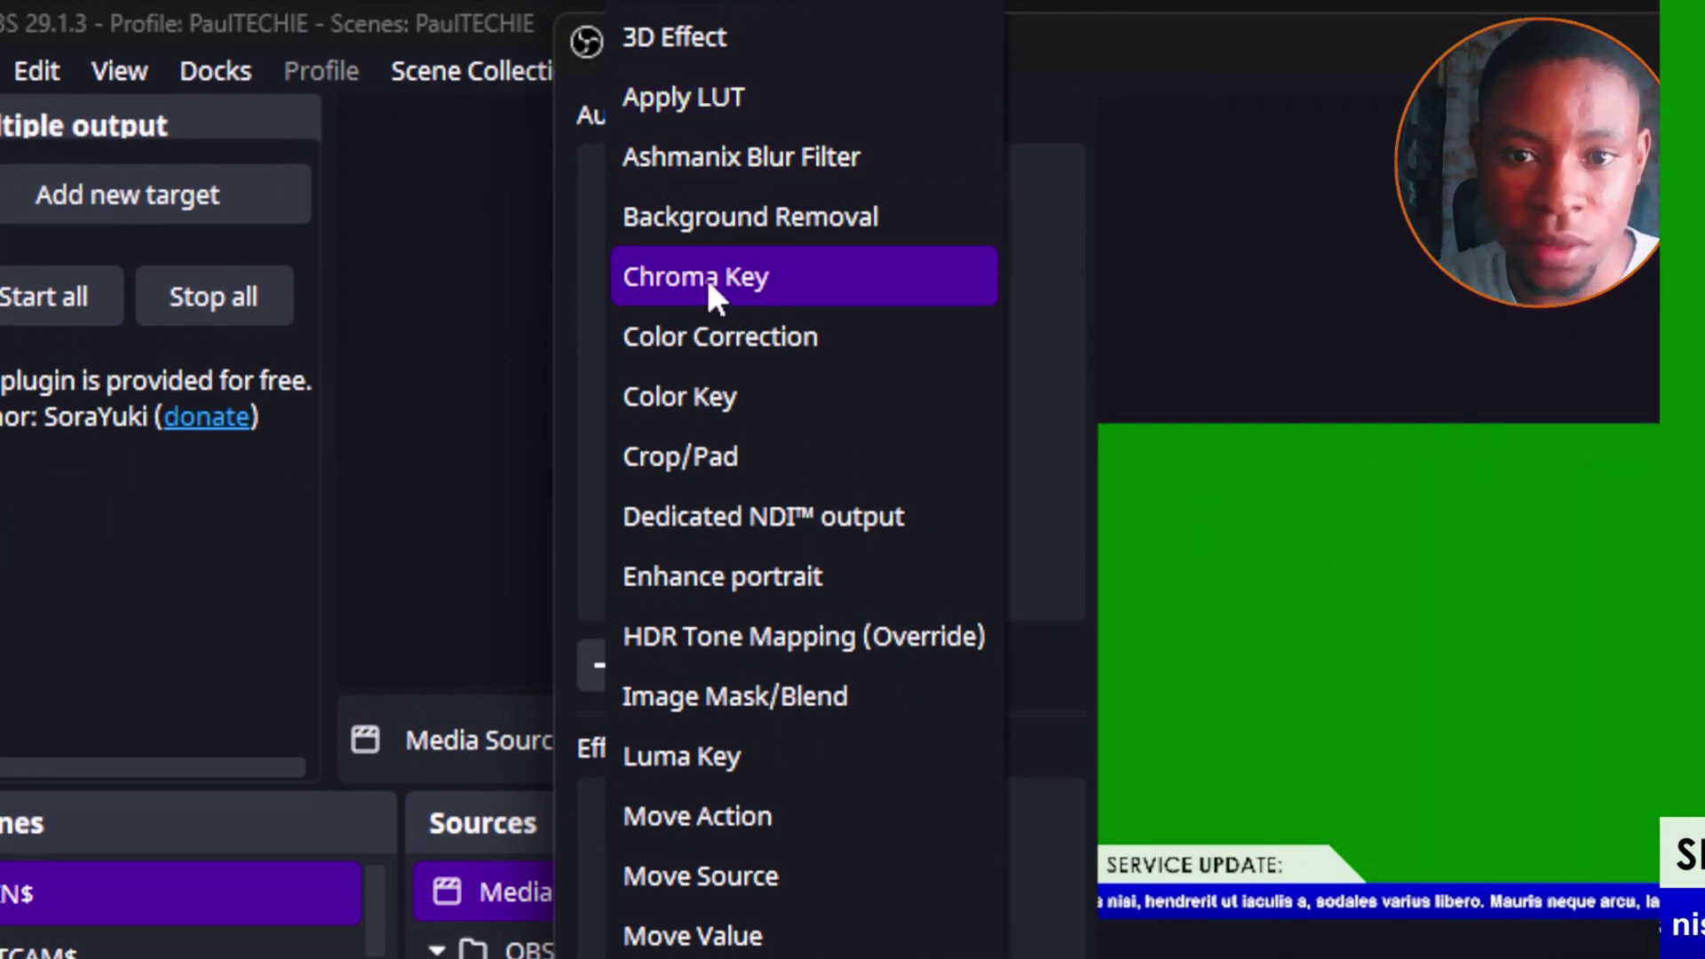
pyautogui.click(735, 281)
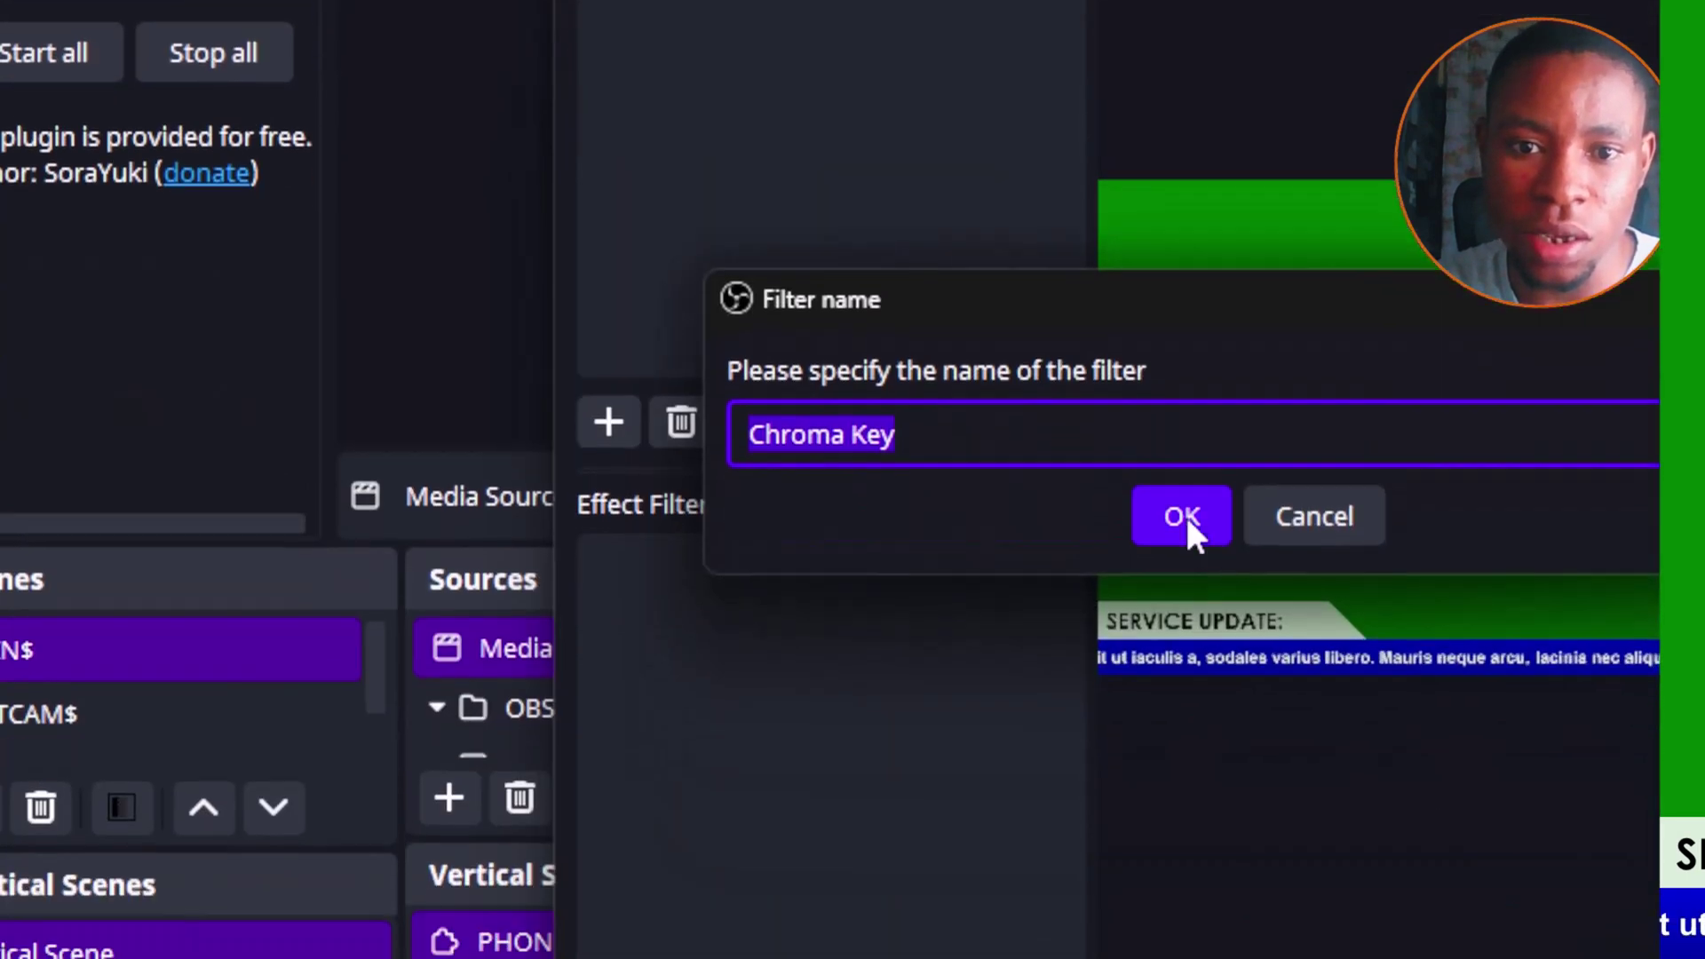
pyautogui.click(1185, 762)
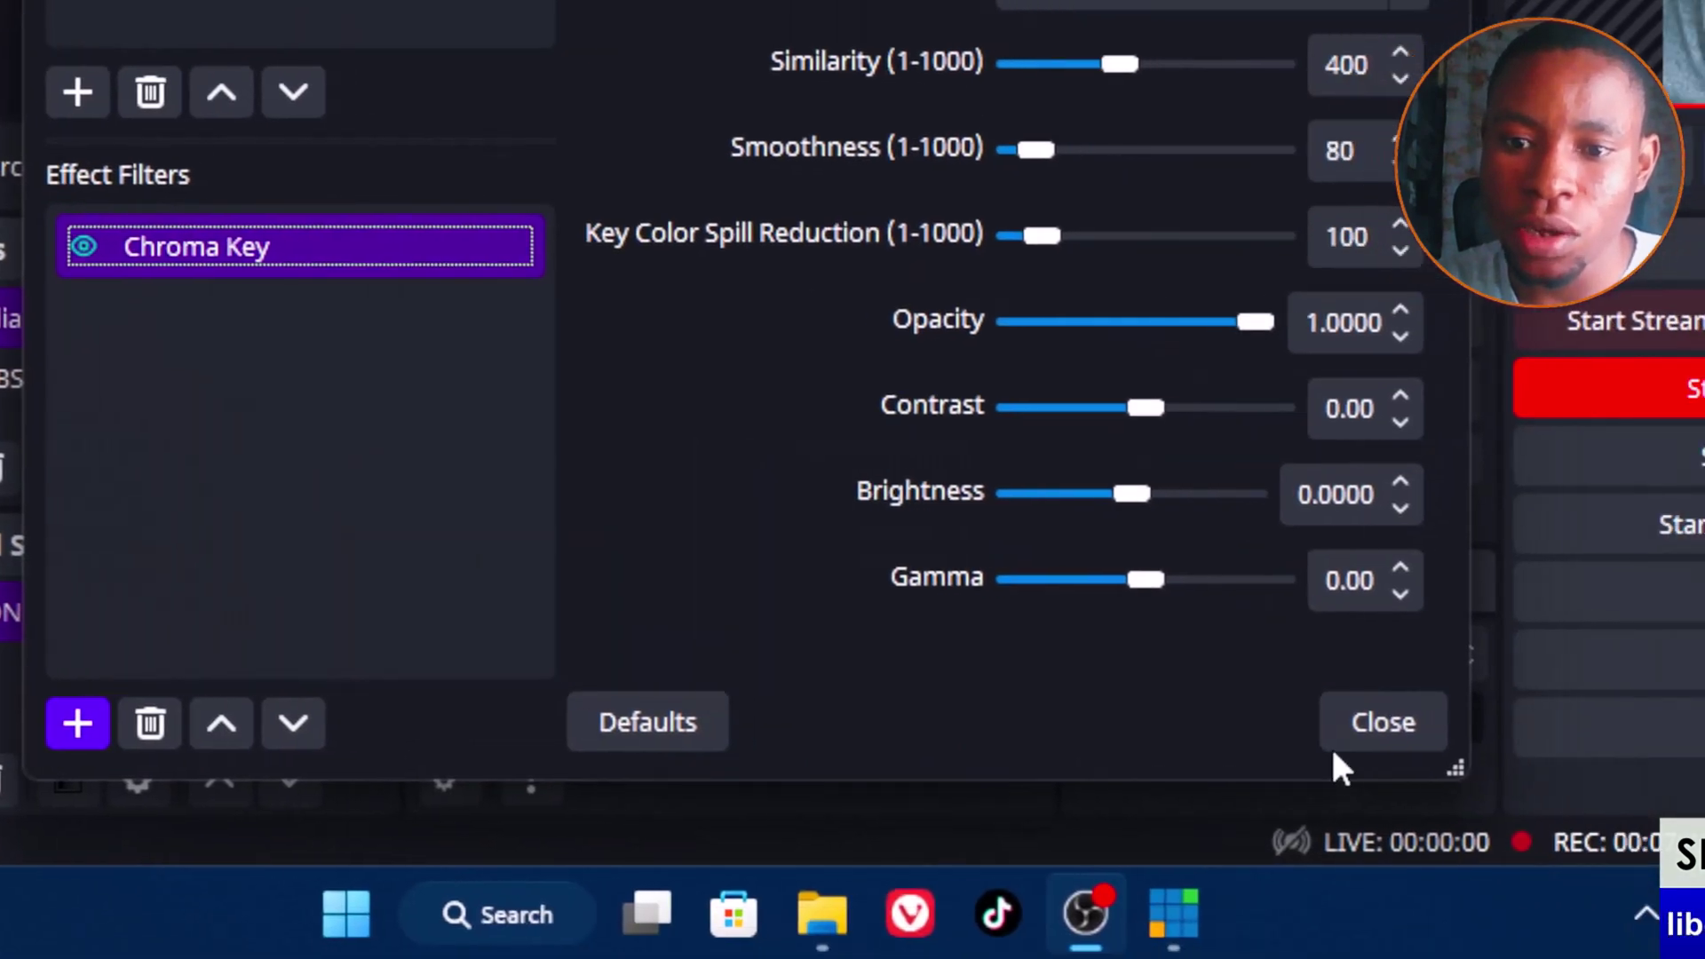
# Close the filters window, deselect Media Source 2, and switch to the JUSTCAM$ scene.
pyautogui.click(1339, 721)
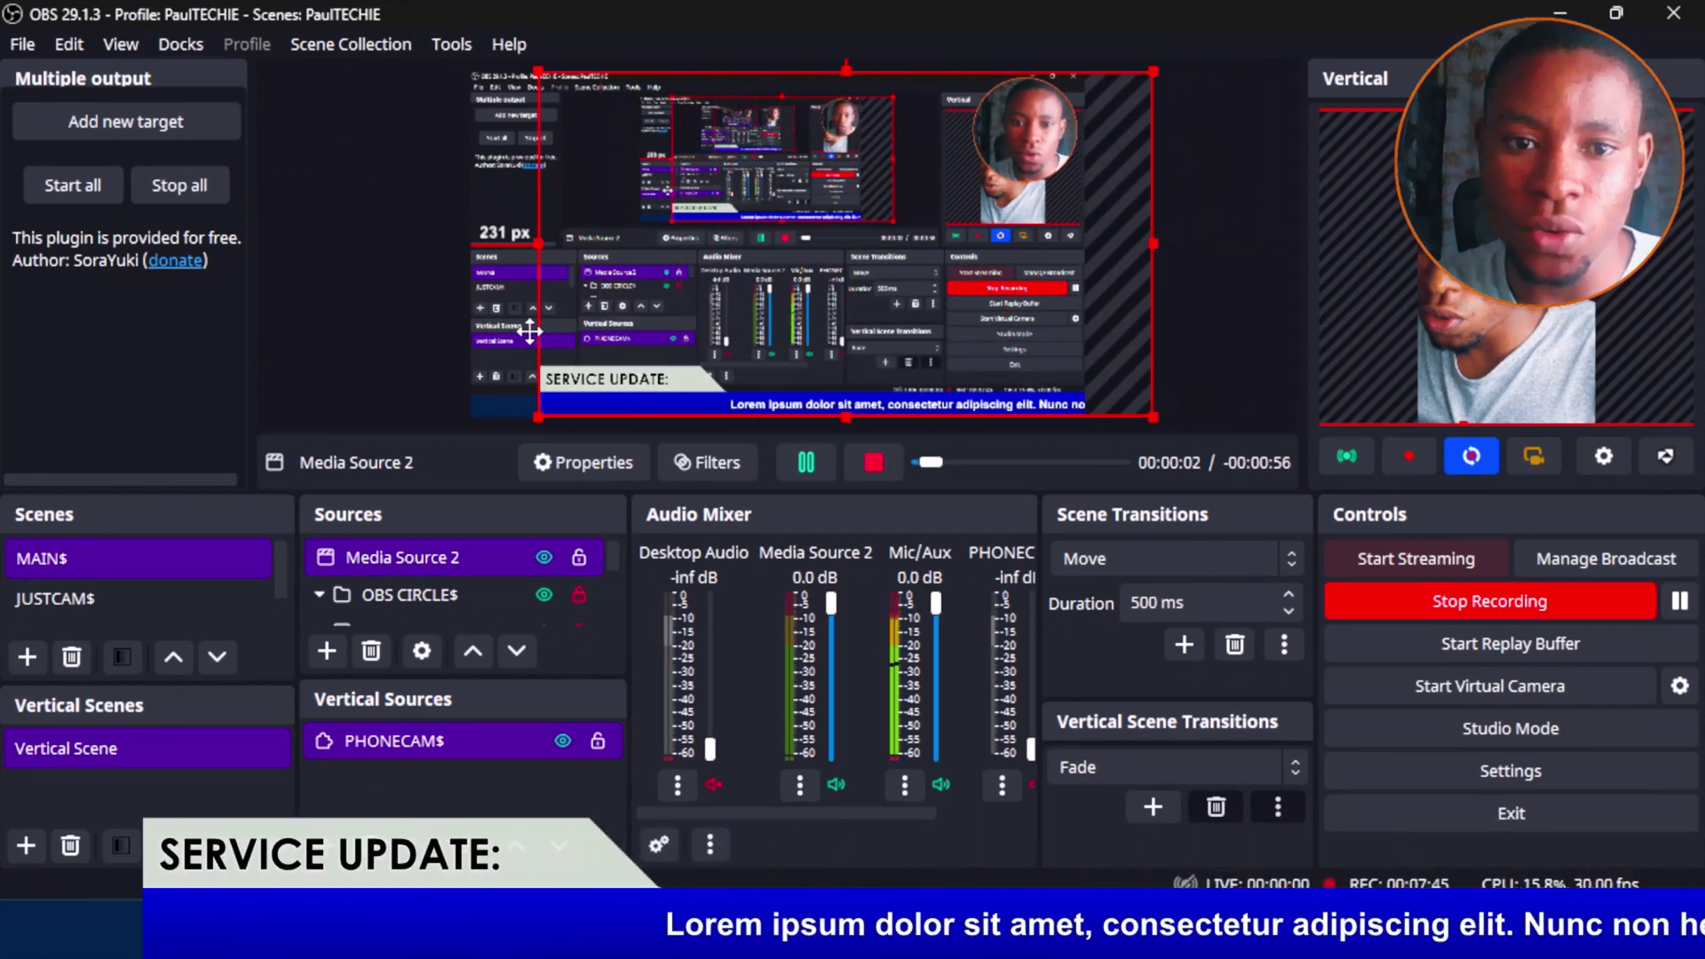
pyautogui.click(342, 360)
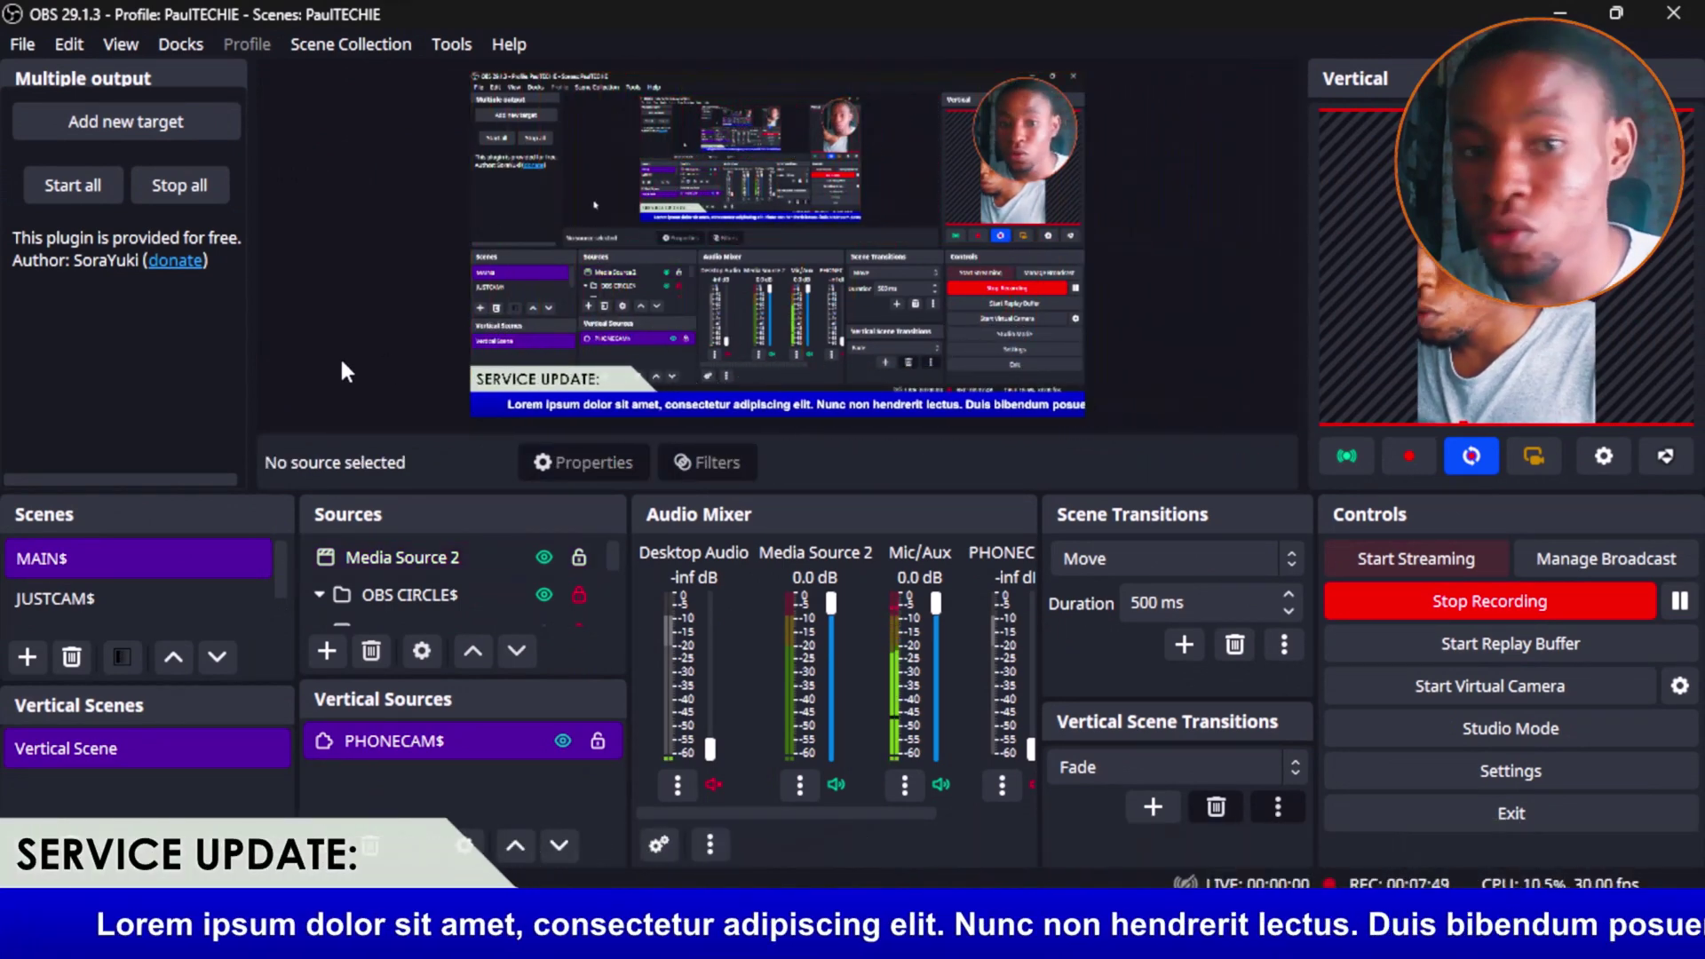
pyautogui.click(132, 599)
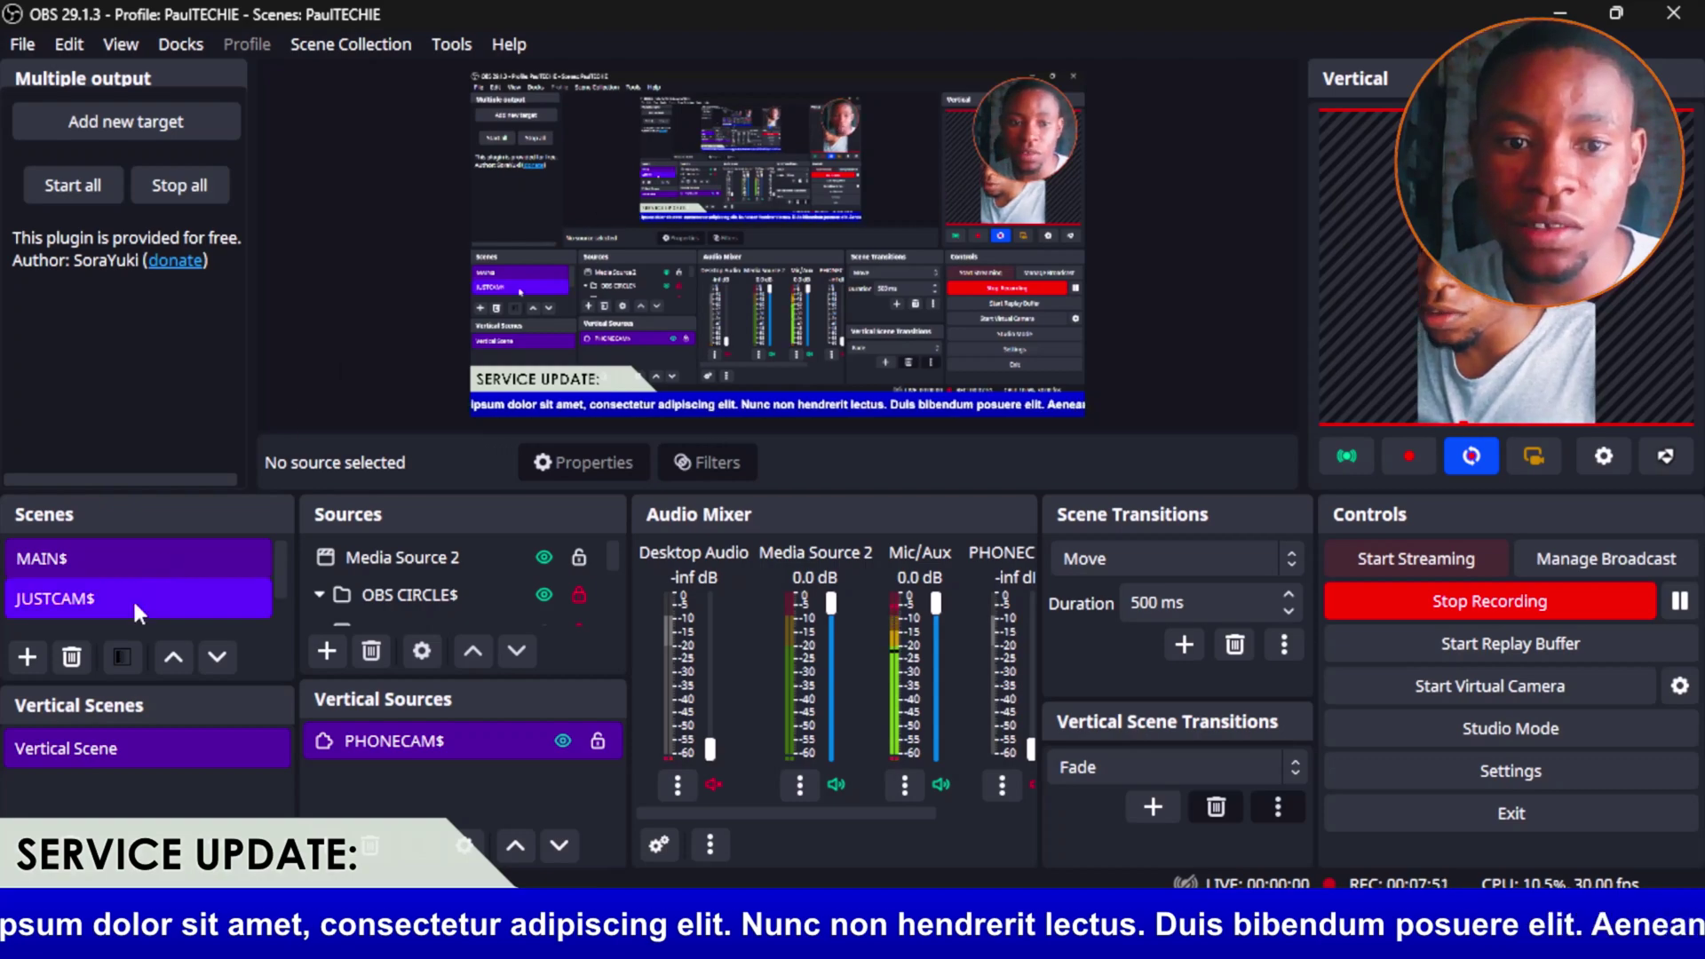